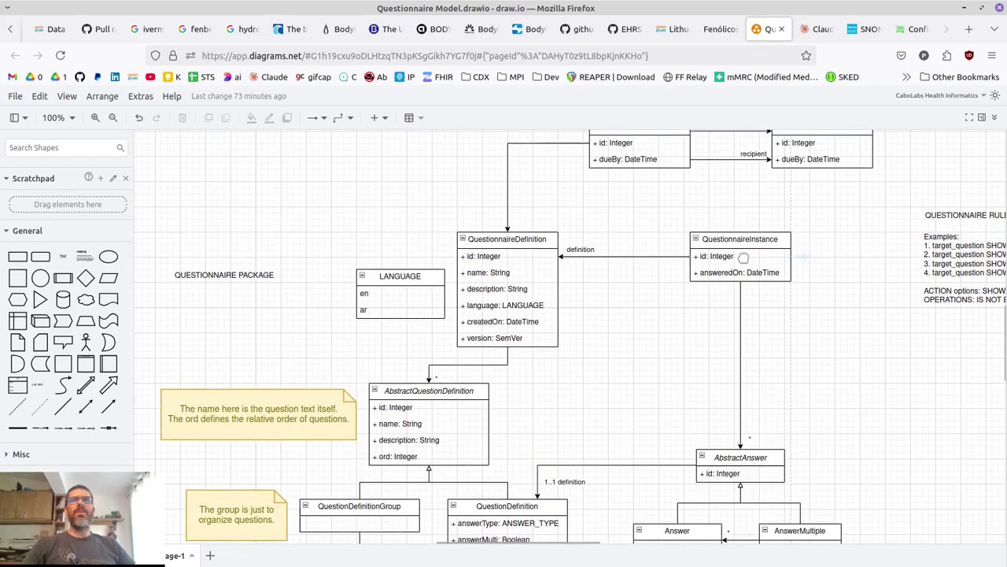
Examine the questionnaire package's class diagram from QuestionnaireDefinition down to AnswerOption, and select the AbstractQuestionDefinition class
{"action": "scroll", "coordinate": [743, 257], "scroll_direction": "down", "scroll_amount": 2}
{"action": "scroll", "coordinate": [745, 259], "scroll_direction": "down", "scroll_amount": 1}
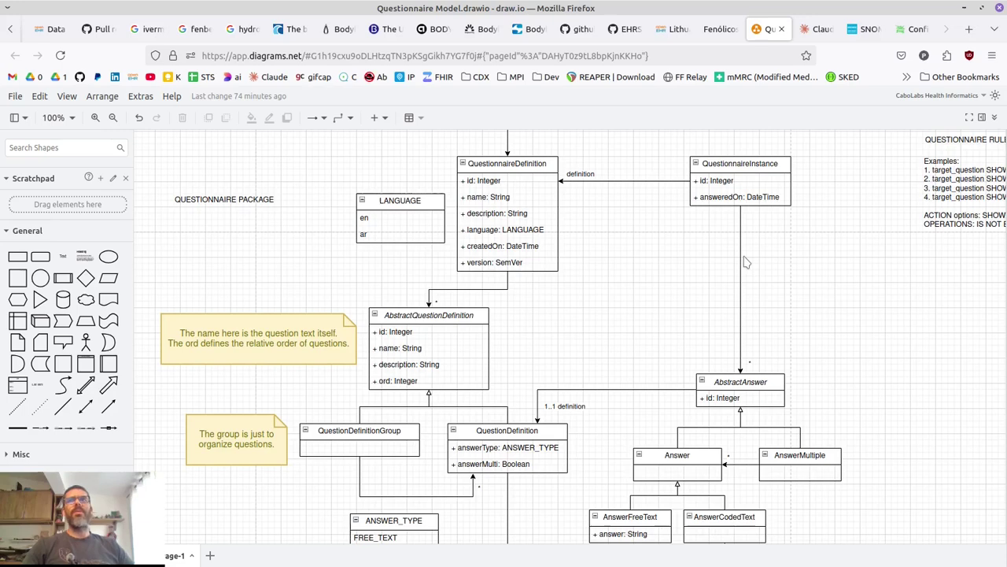
{"action": "scroll", "coordinate": [561, 244], "scroll_direction": "down", "scroll_amount": 1}
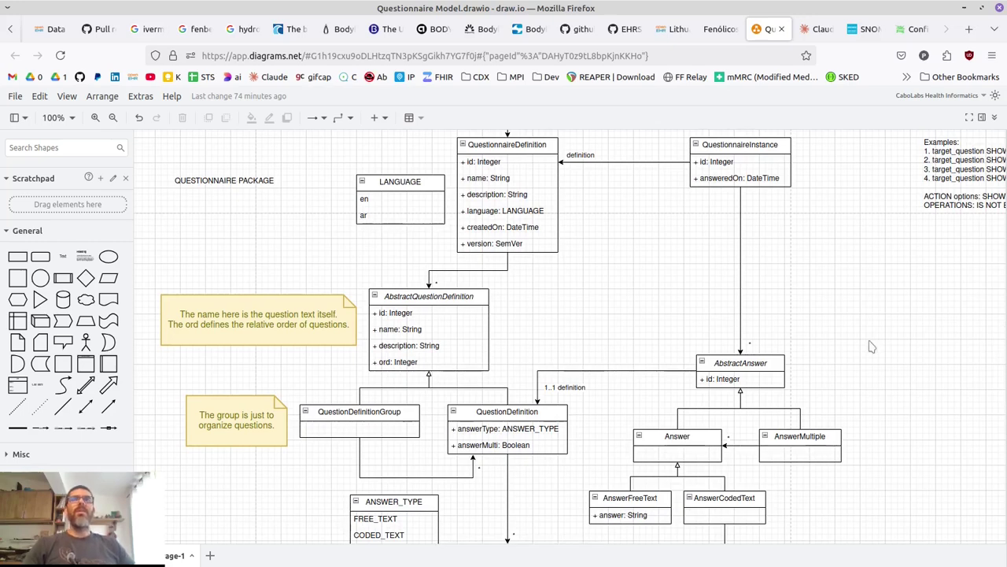
{"action": "scroll", "coordinate": [872, 346], "scroll_direction": "down", "scroll_amount": 1}
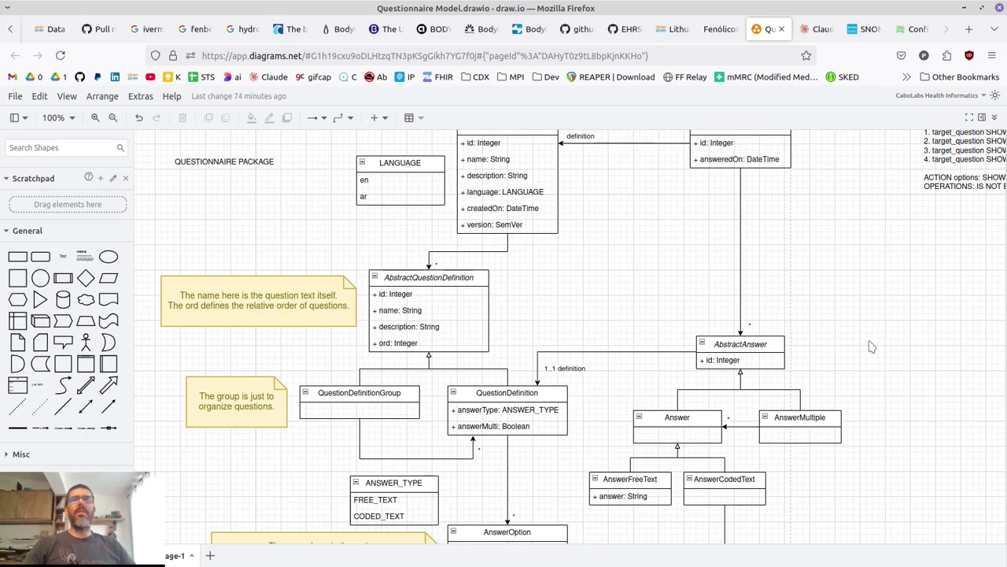
{"action": "scroll", "coordinate": [872, 346], "scroll_direction": "down", "scroll_amount": 2}
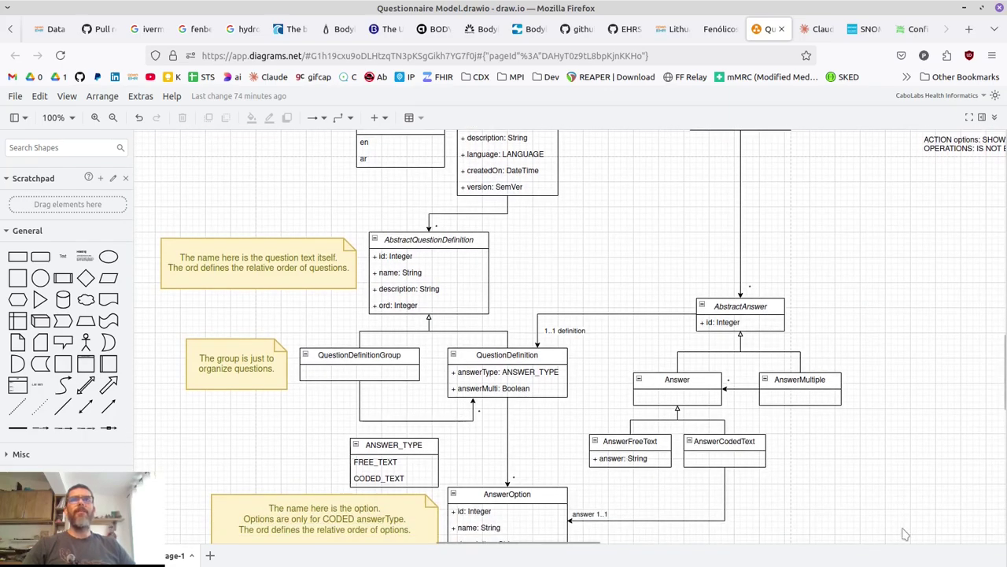
{"action": "scroll", "coordinate": [905, 535], "scroll_direction": "down", "scroll_amount": 3}
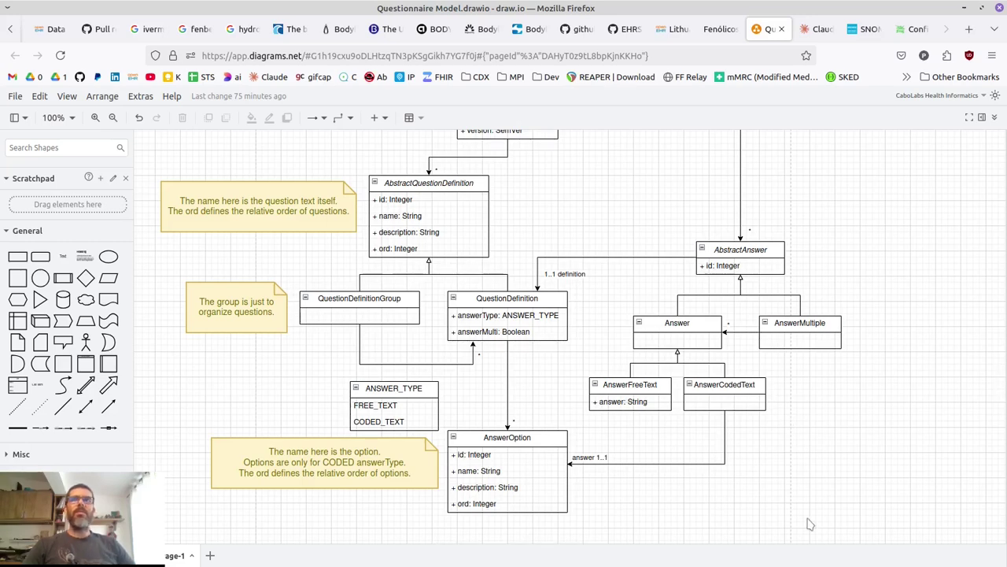
{"action": "scroll", "coordinate": [810, 524], "scroll_direction": "up", "scroll_amount": 3}
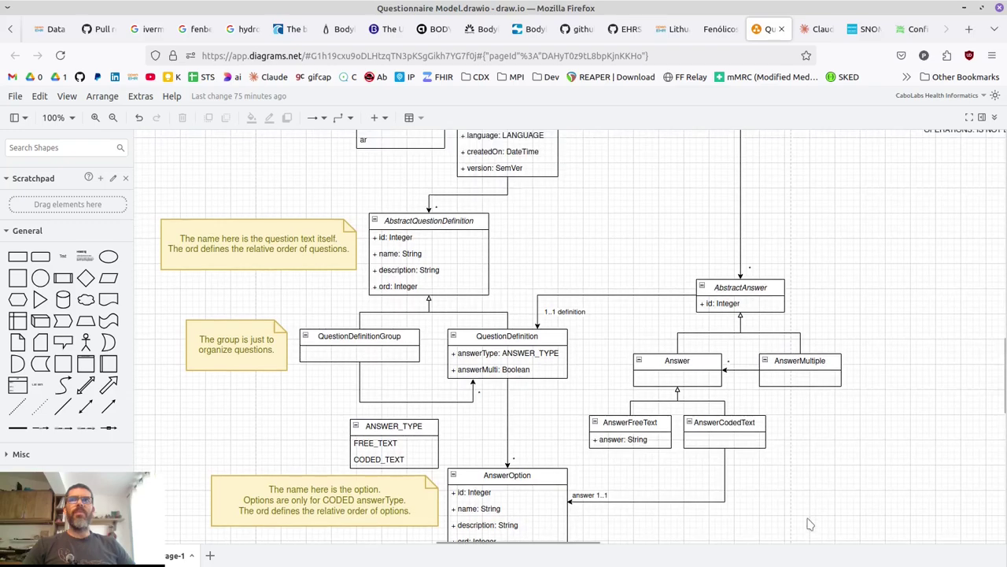
{"action": "scroll", "coordinate": [811, 524], "scroll_direction": "up", "scroll_amount": 3}
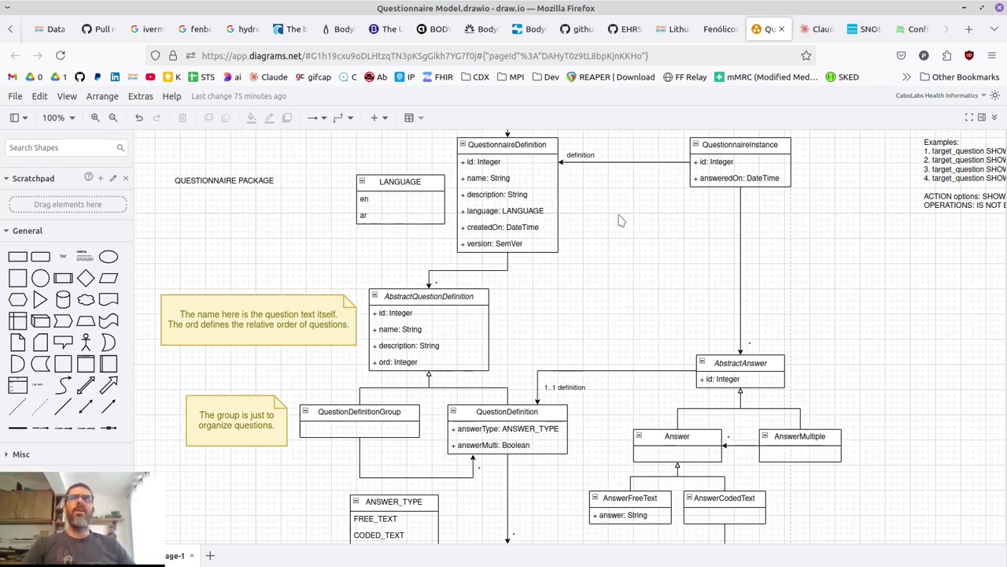
{"action": "left_click", "coordinate": [383, 296]}
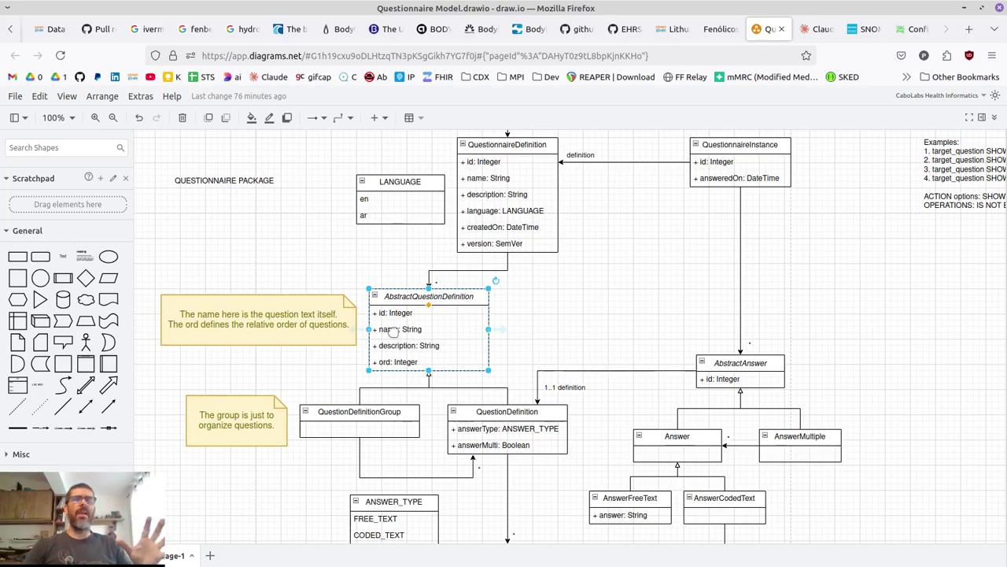
Switch to the Claude chat and examine the question asking for a good name for the attribute representing a question's text
{"action": "left_click", "coordinate": [819, 28]}
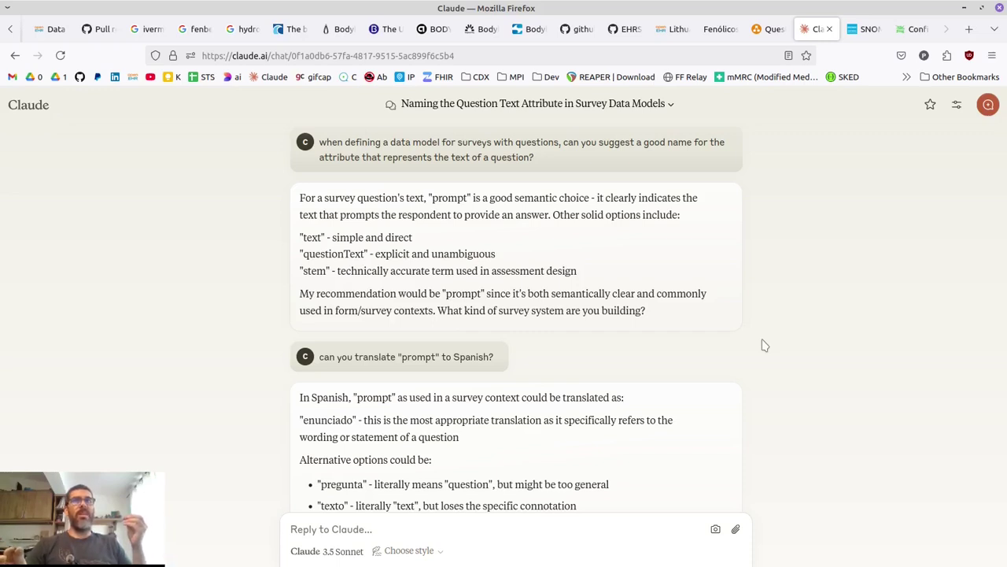
{"action": "left_click", "coordinate": [767, 32]}
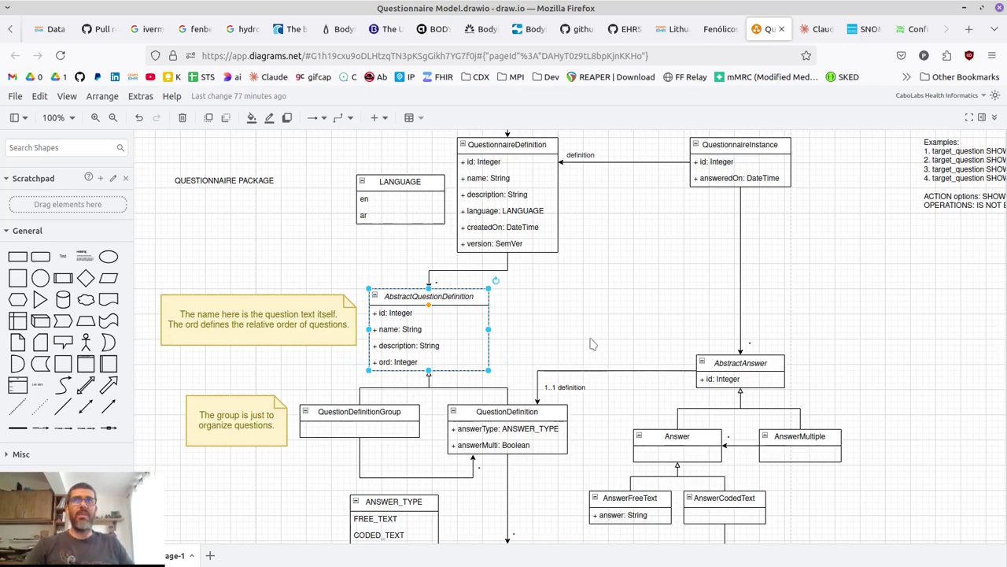
{"action": "left_click", "coordinate": [819, 29]}
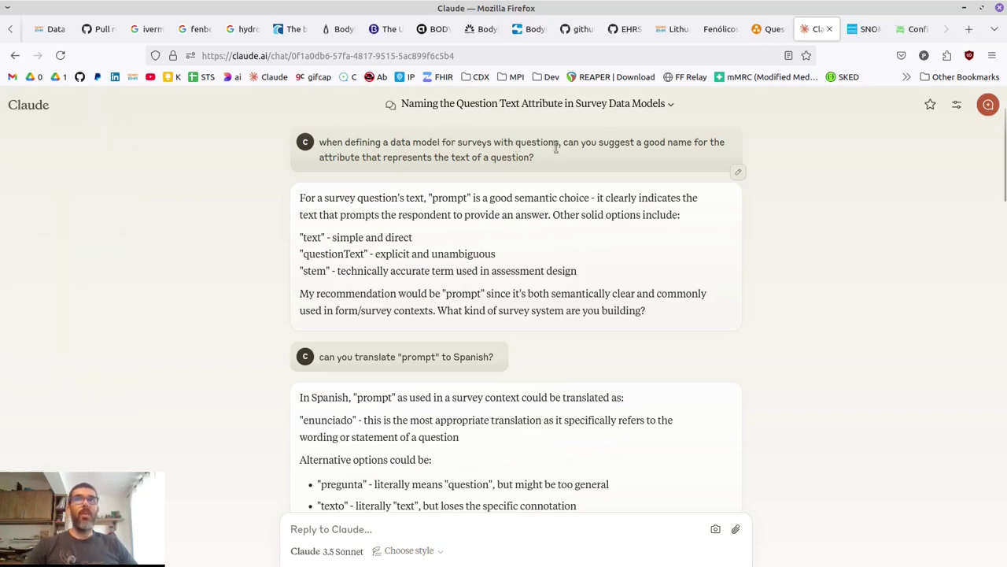
{"action": "left_click_drag", "start_coordinate": [561, 144], "coordinate": [318, 145]}
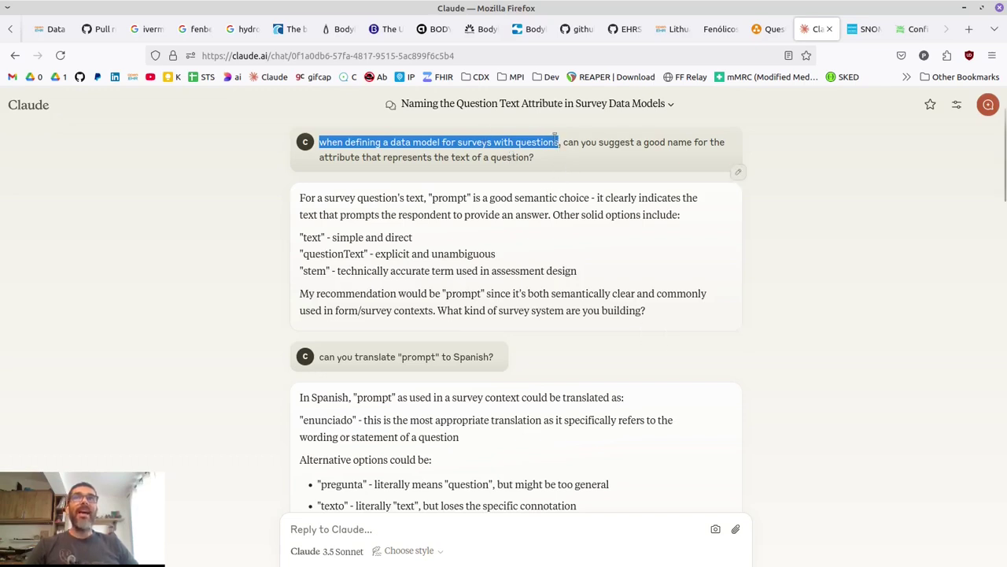
{"action": "left_click_drag", "start_coordinate": [567, 143], "coordinate": [525, 157]}
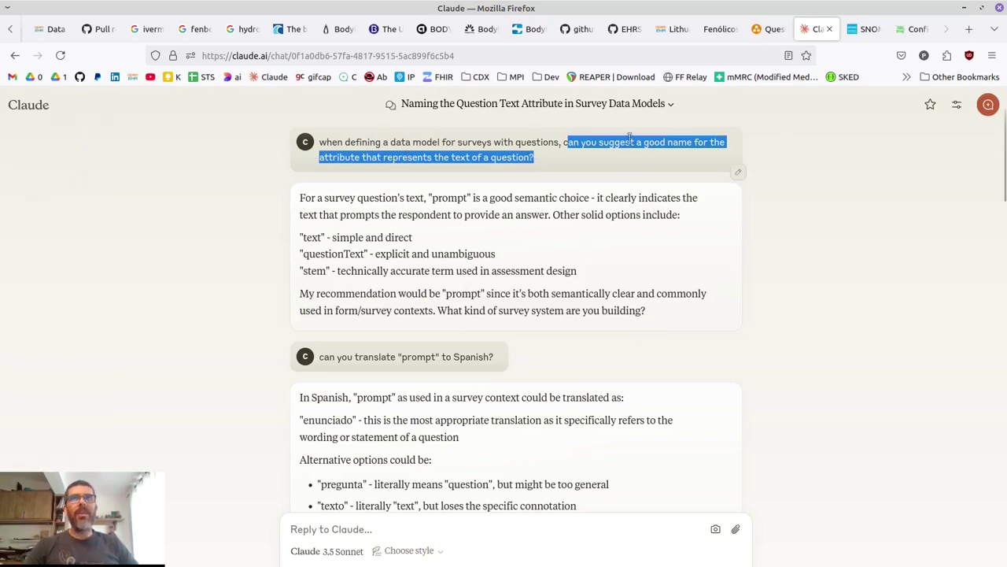
{"action": "left_click", "coordinate": [661, 145]}
{"action": "left_click_drag", "start_coordinate": [603, 142], "coordinate": [683, 153]}
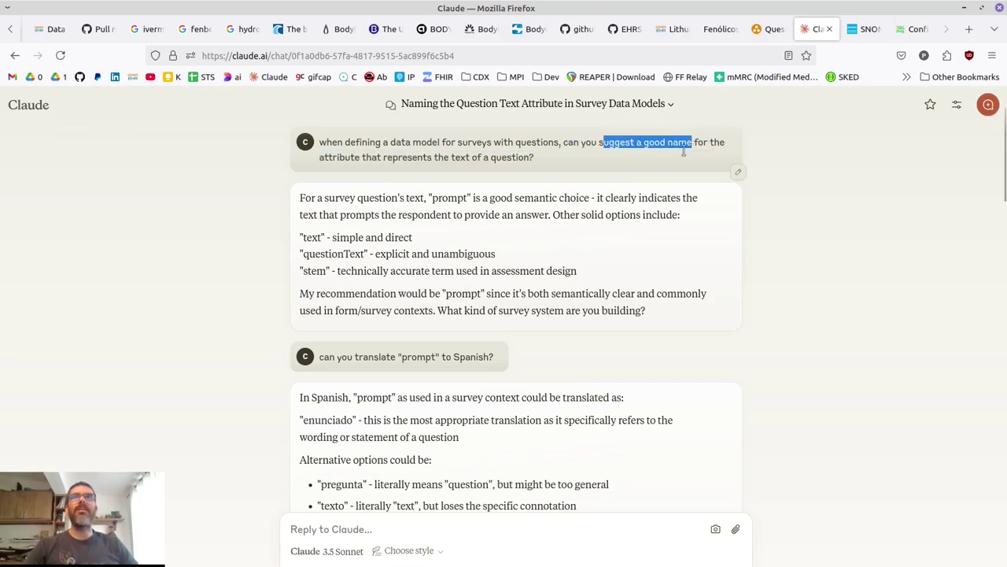
{"action": "left_click", "coordinate": [327, 155]}
{"action": "left_click_drag", "start_coordinate": [327, 155], "coordinate": [338, 157]}
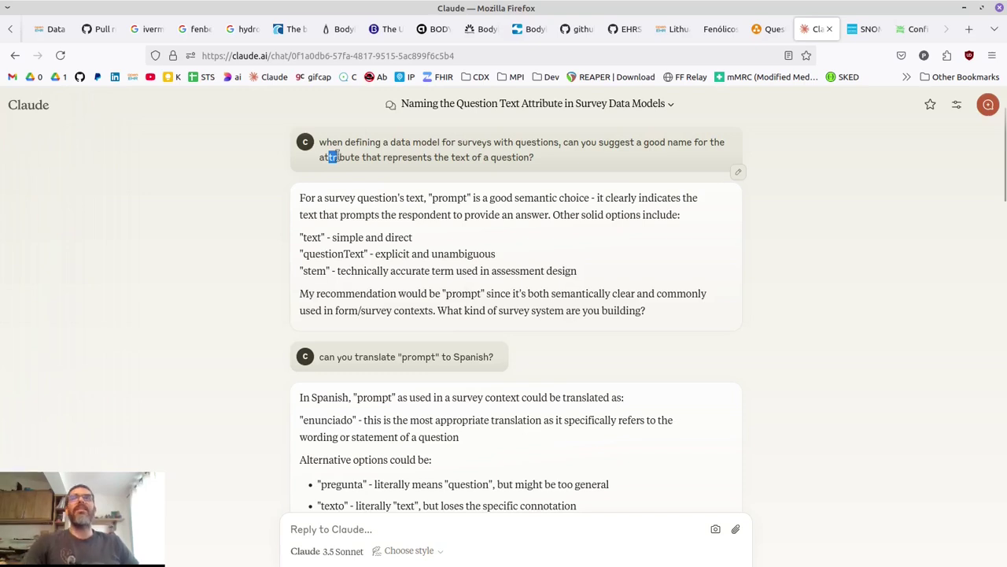
{"action": "left_click_drag", "start_coordinate": [337, 157], "coordinate": [360, 157]}
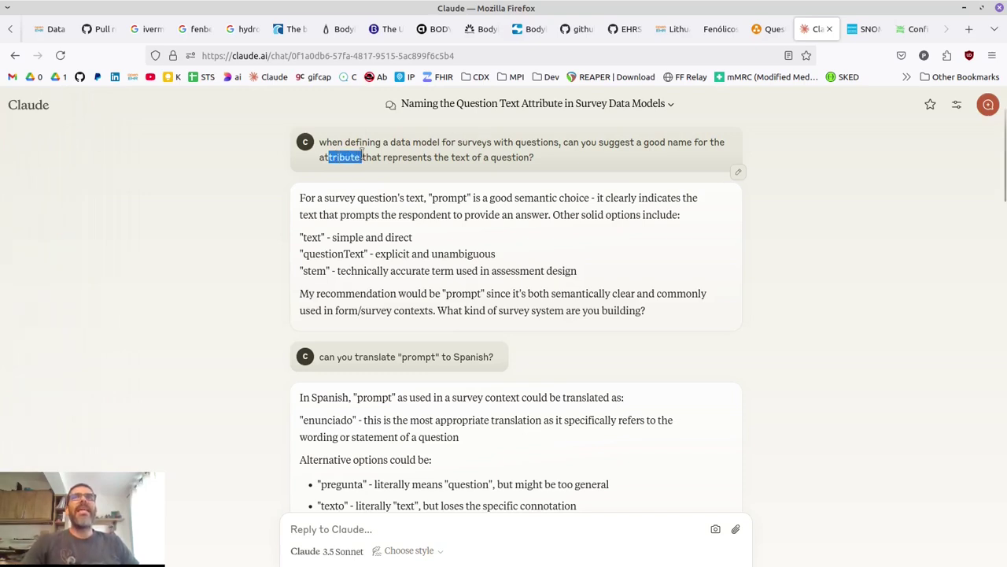
{"action": "double_click", "coordinate": [406, 157]}
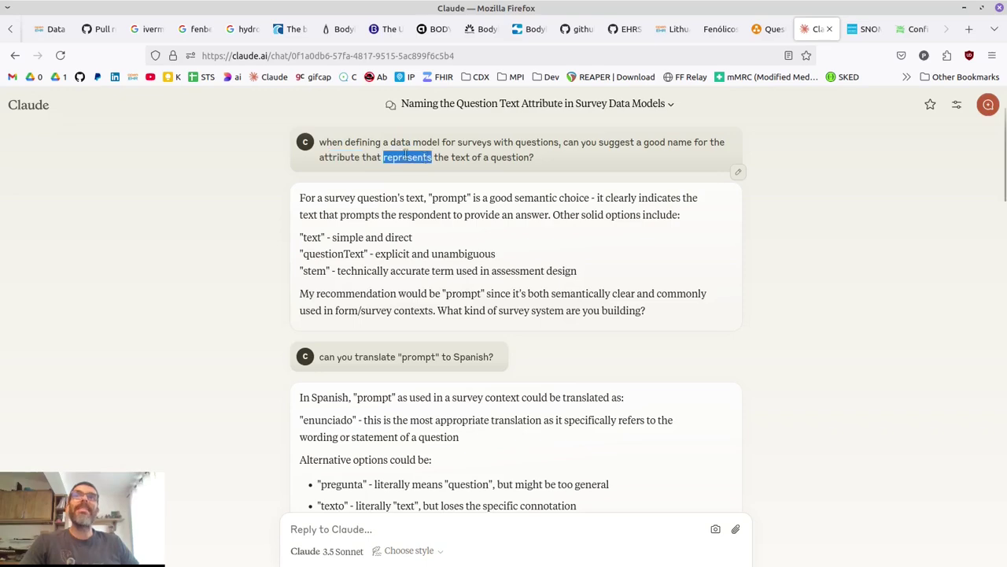
Compare the name attribute of AbstractQuestionDefinition in the draw.io diagram with the attribute names suggested in the Claude chat
{"action": "left_click", "coordinate": [759, 29]}
{"action": "left_click", "coordinate": [386, 329]}
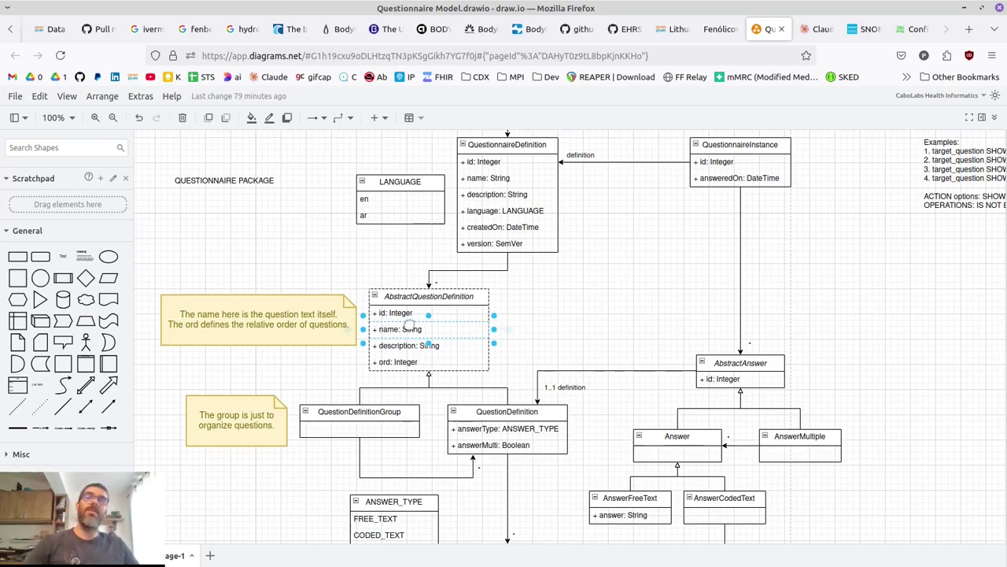
{"action": "left_click", "coordinate": [818, 30]}
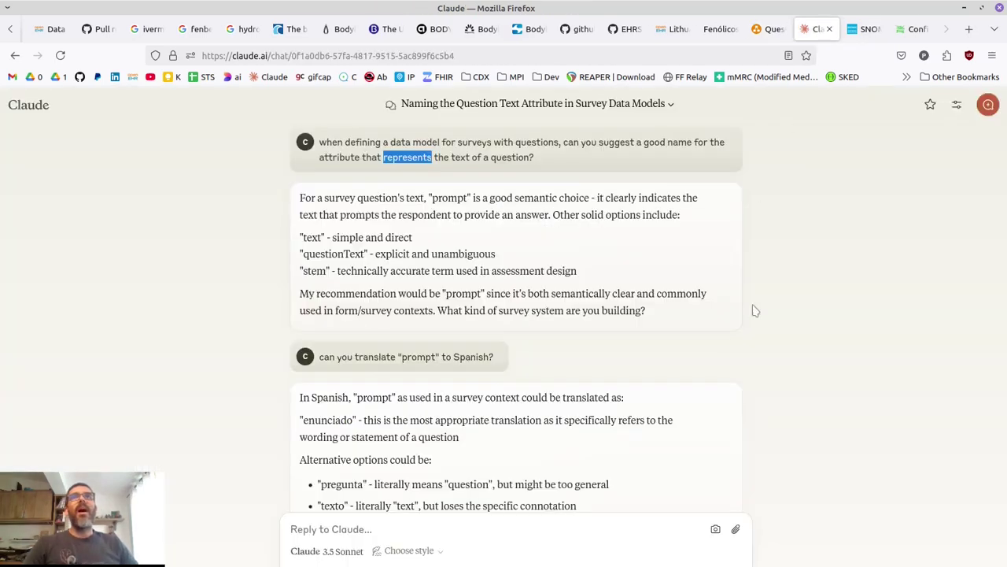
{"action": "double_click", "coordinate": [327, 198]}
{"action": "left_click_drag", "start_coordinate": [447, 212], "coordinate": [545, 268]}
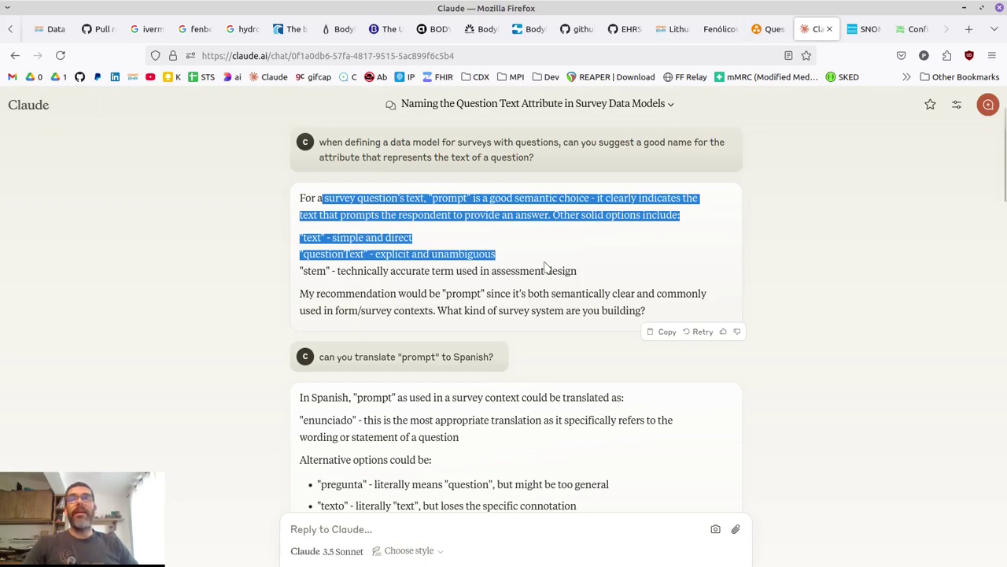
{"action": "left_click", "coordinate": [549, 256]}
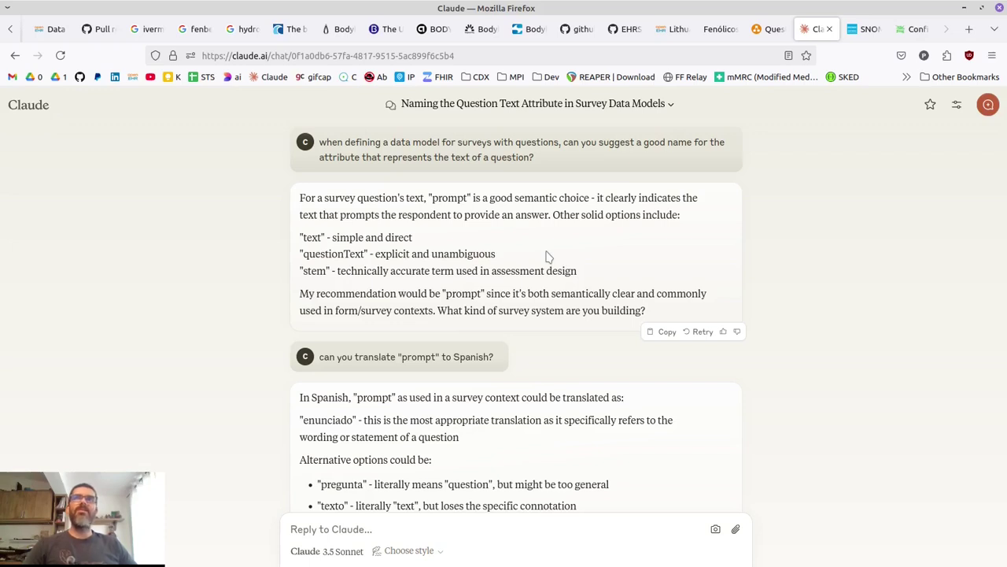
{"action": "left_click_drag", "start_coordinate": [319, 142], "coordinate": [586, 172]}
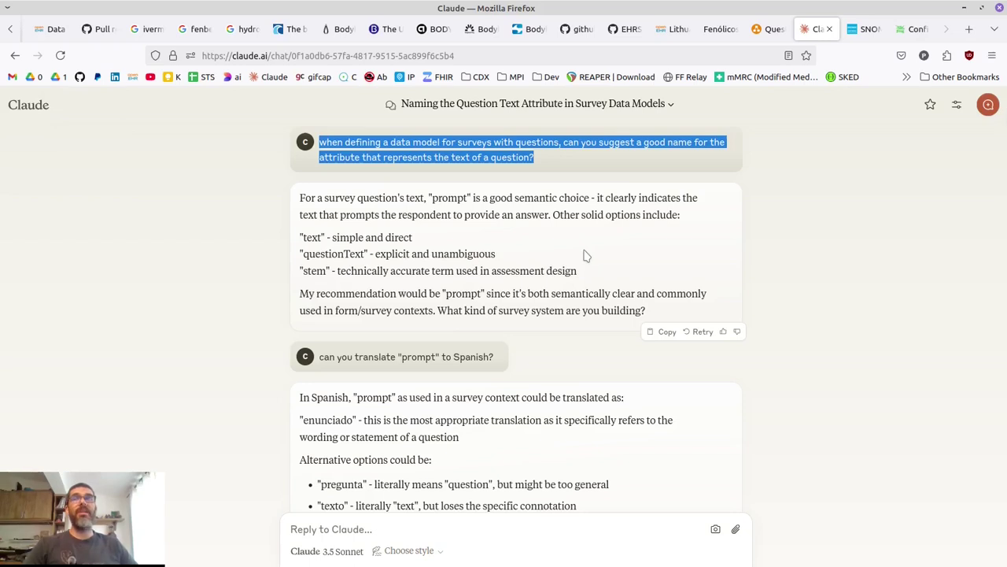
{"action": "left_click_drag", "start_coordinate": [432, 198], "coordinate": [463, 197]}
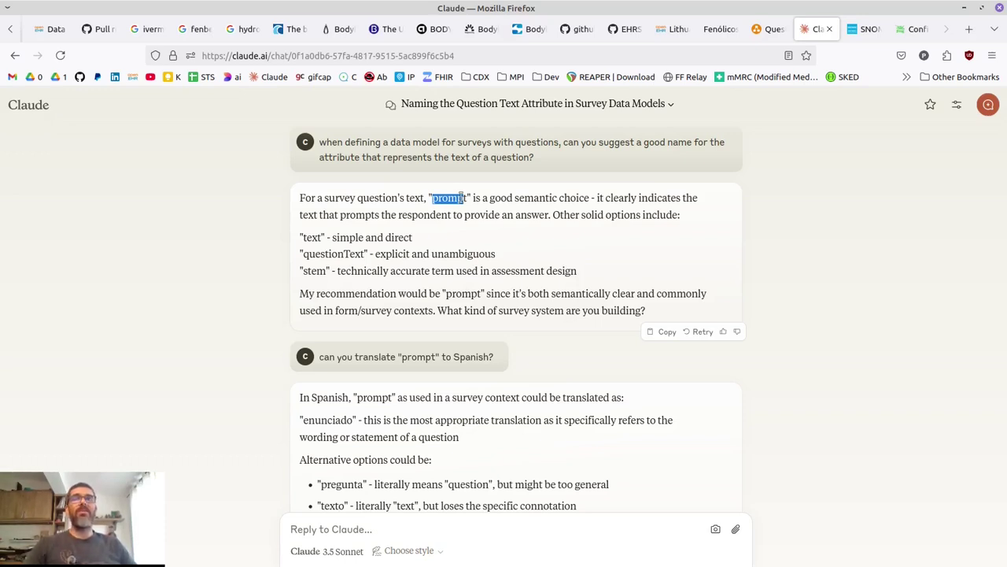
{"action": "left_click_drag", "start_coordinate": [347, 356], "coordinate": [483, 371]}
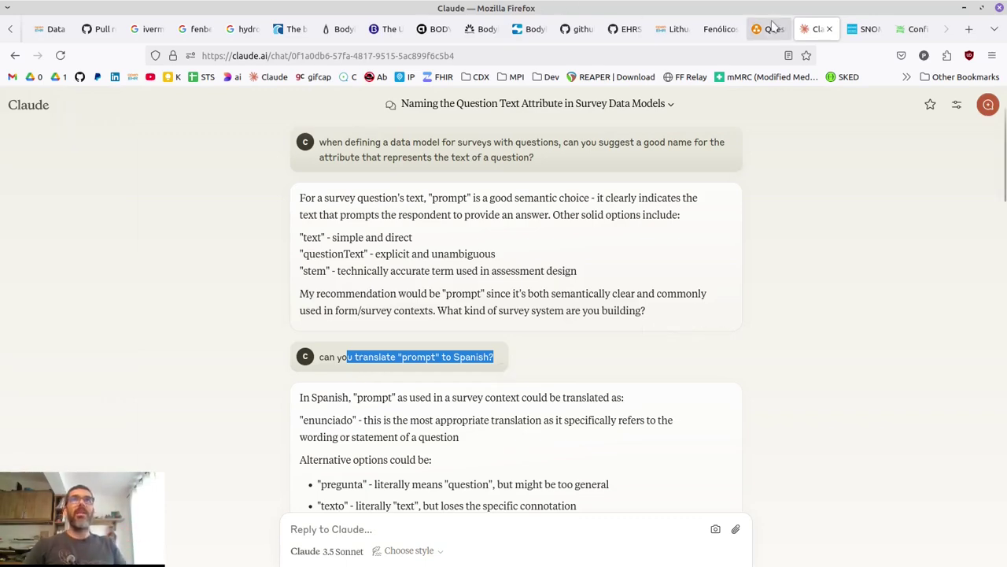
Switch to the draw.io diagram and rename the name attribute of AbstractQuestionDefinition to "prompt"
{"action": "left_click", "coordinate": [770, 29]}
{"action": "double_click", "coordinate": [388, 329]}
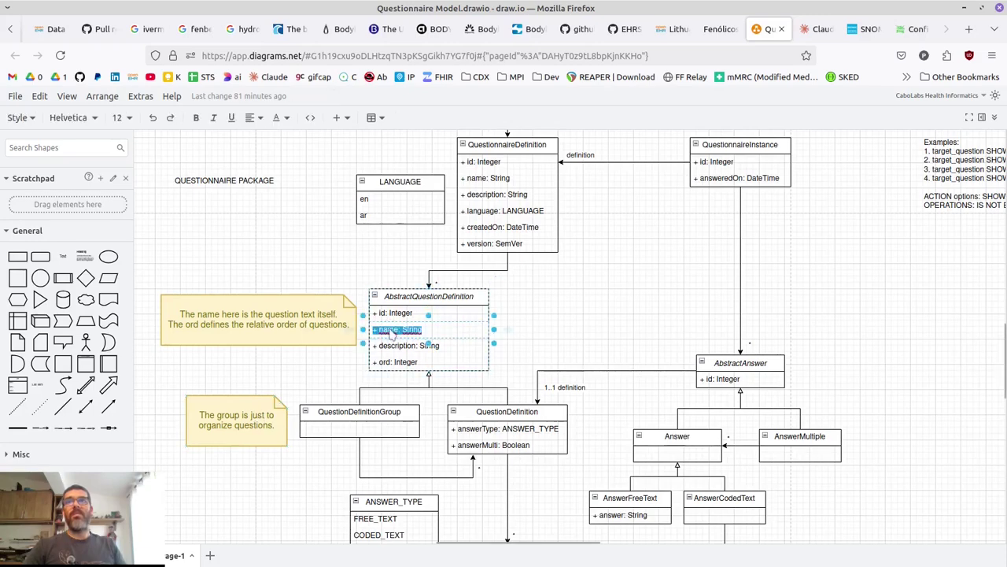
{"action": "type", "text": "prompt"}
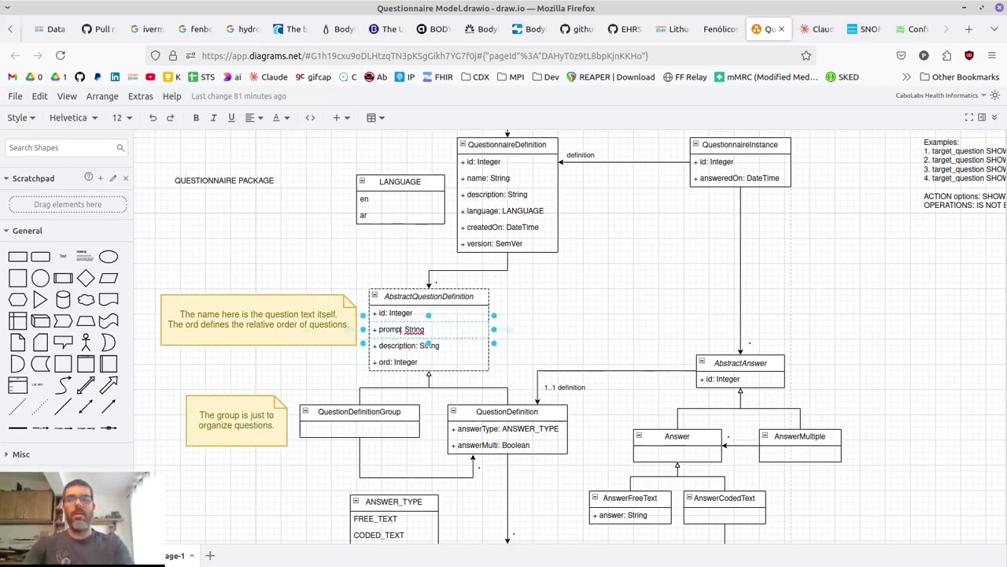
{"action": "left_click", "coordinate": [594, 264]}
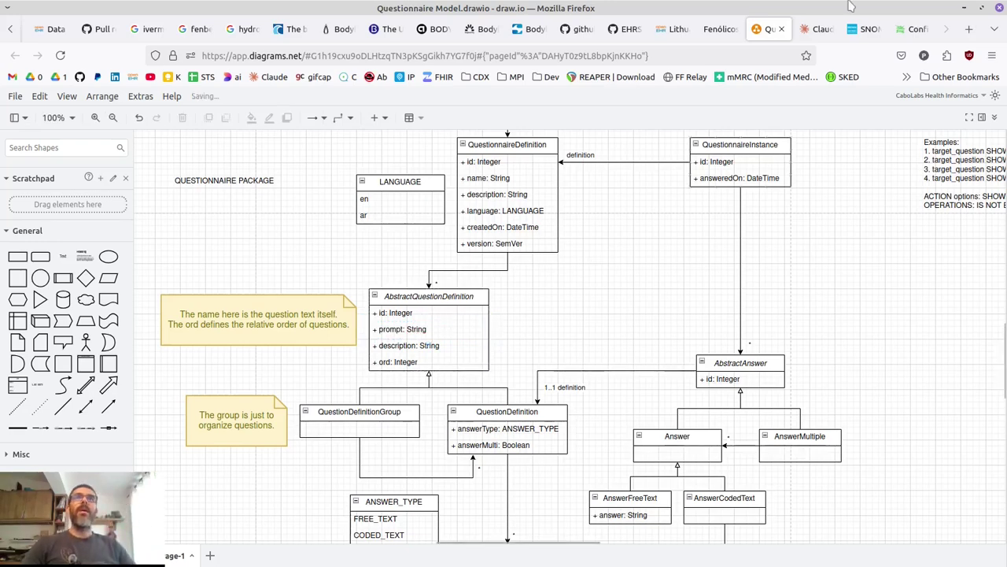
Switch to the Claude chat and review its naming suggestions and the Spanish translations proposed for "prompt"
{"action": "left_click", "coordinate": [820, 29]}
{"action": "scroll", "coordinate": [713, 297], "scroll_direction": "down", "scroll_amount": 3}
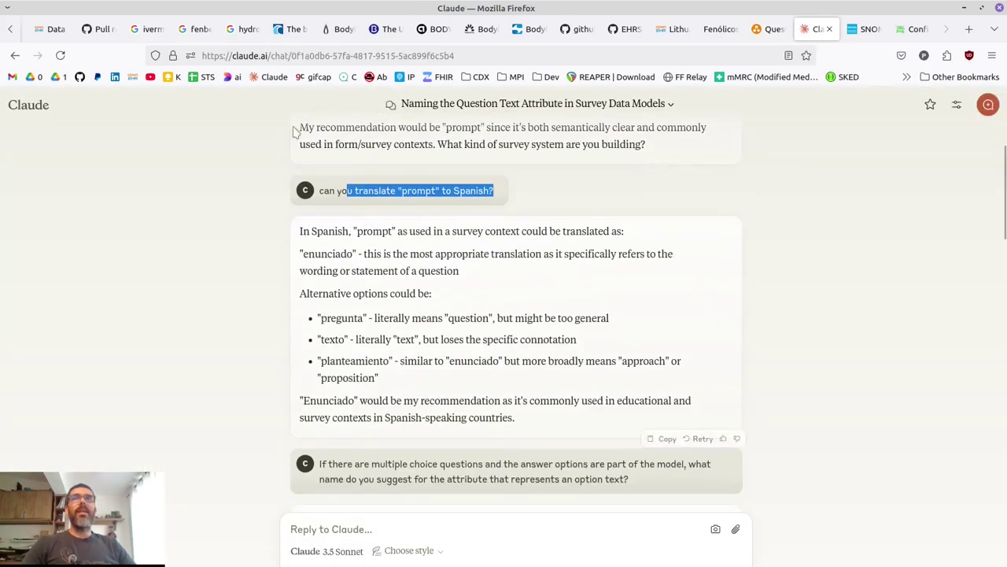
{"action": "scroll", "coordinate": [368, 361], "scroll_direction": "up", "scroll_amount": 3}
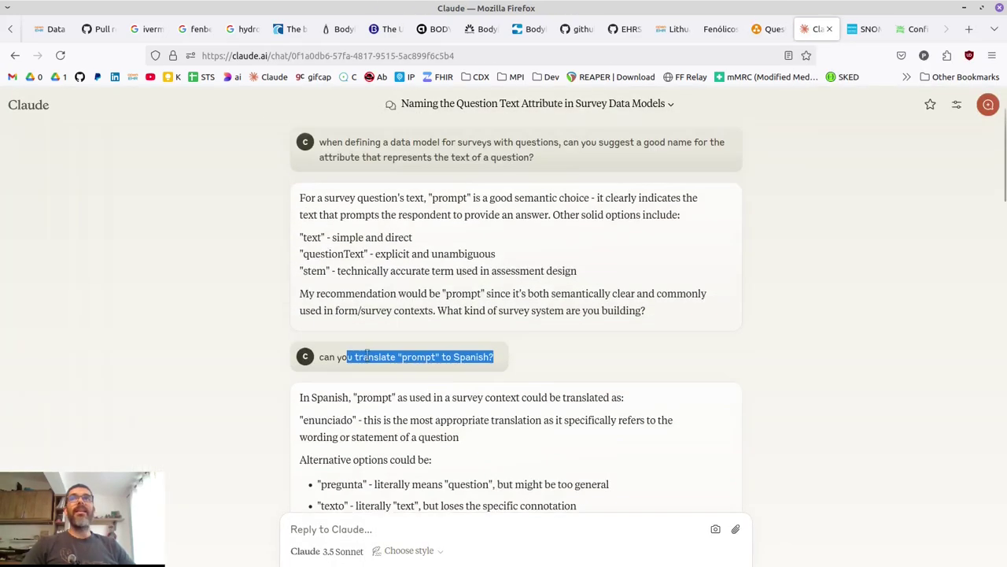
{"action": "left_click_drag", "start_coordinate": [340, 197], "coordinate": [383, 285]}
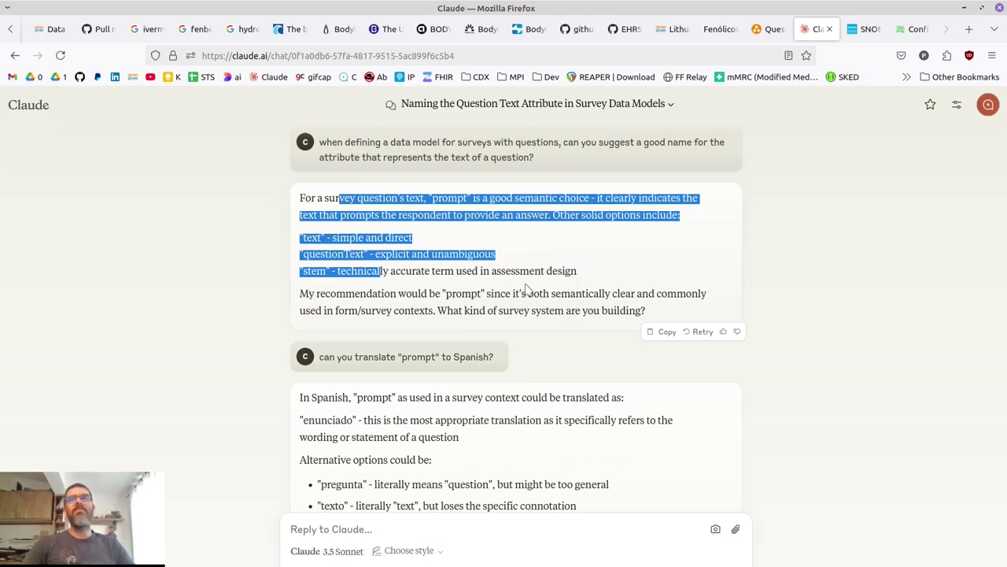
{"action": "scroll", "coordinate": [344, 479], "scroll_direction": "down", "scroll_amount": 2}
{"action": "scroll", "coordinate": [344, 478], "scroll_direction": "down", "scroll_amount": 2}
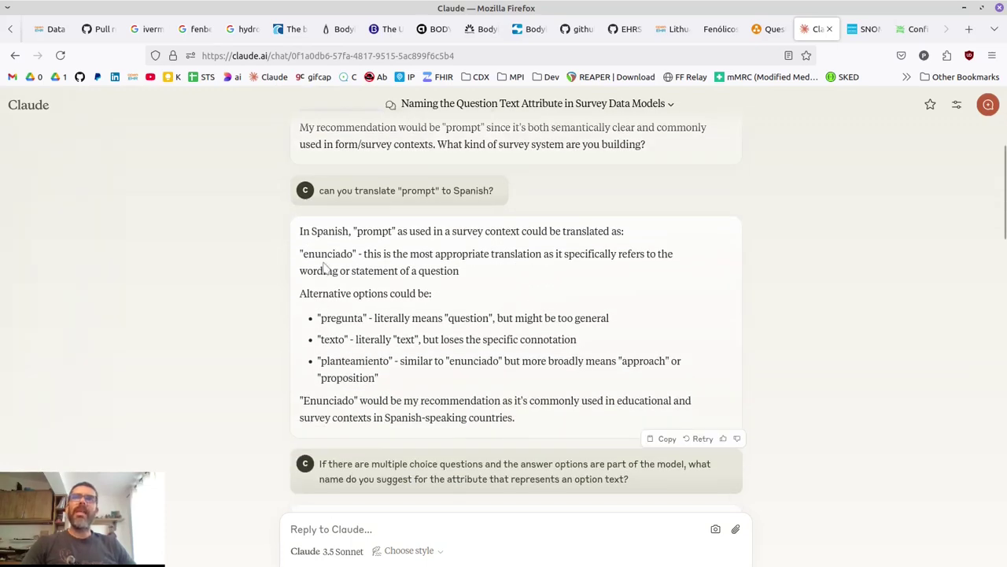
{"action": "left_click_drag", "start_coordinate": [328, 253], "coordinate": [369, 401]}
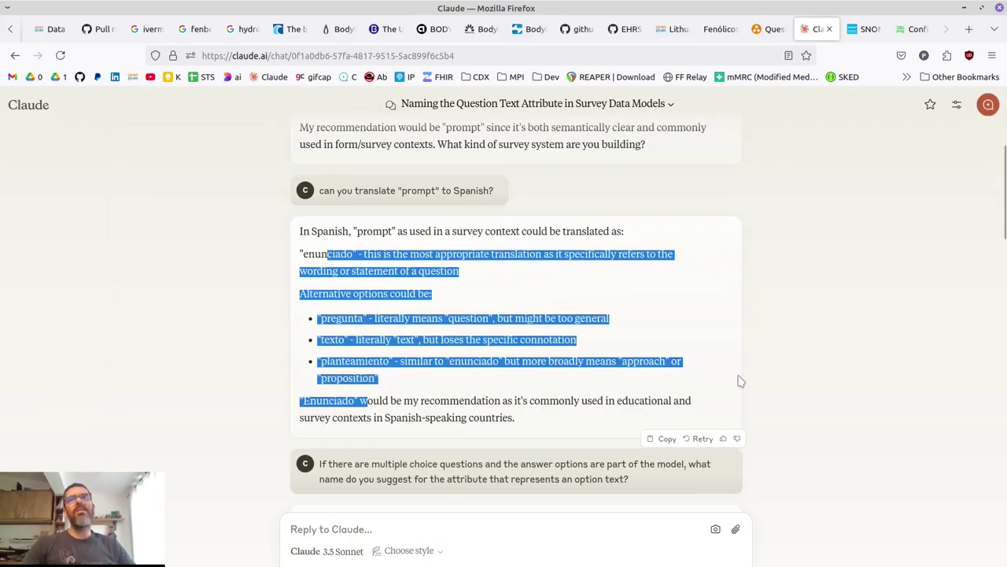
{"action": "scroll", "coordinate": [740, 381], "scroll_direction": "up", "scroll_amount": 2}
{"action": "scroll", "coordinate": [740, 380], "scroll_direction": "down", "scroll_amount": 4}
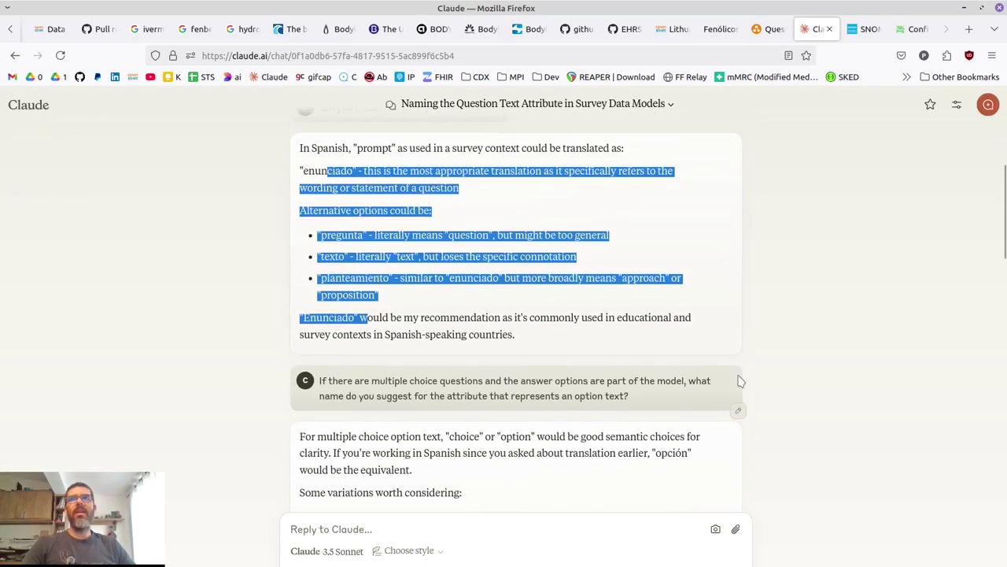
{"action": "scroll", "coordinate": [739, 381], "scroll_direction": "down", "scroll_amount": 2}
{"action": "scroll", "coordinate": [634, 407], "scroll_direction": "up", "scroll_amount": 4}
{"action": "left_click", "coordinate": [297, 254]}
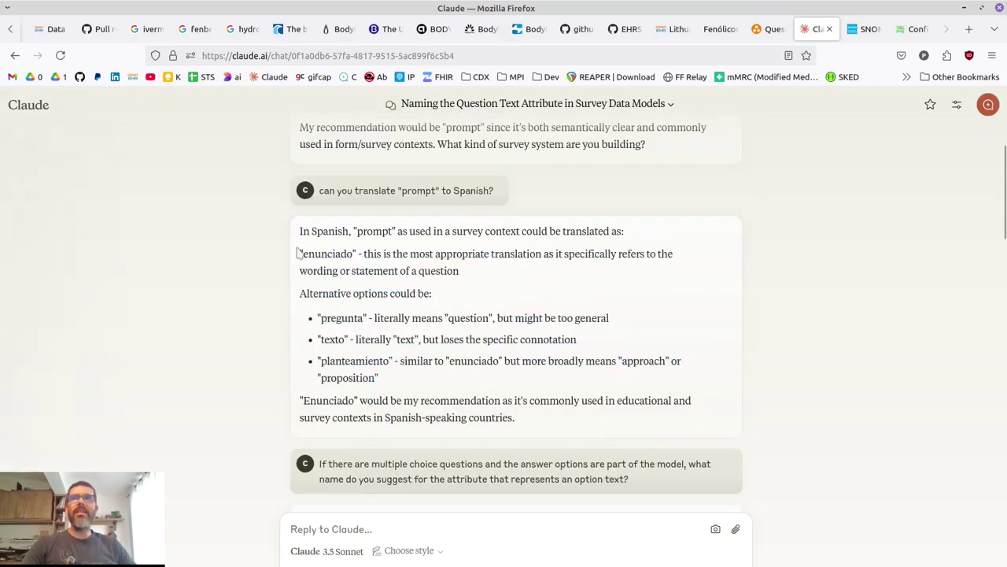
{"action": "left_click_drag", "start_coordinate": [298, 253], "coordinate": [356, 250]}
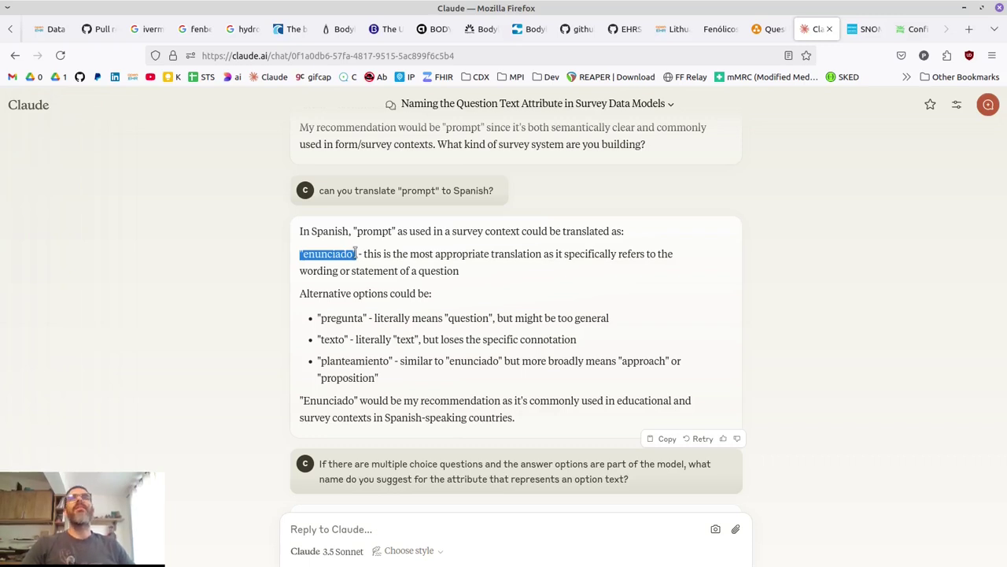
Examine the translation "enunciado" for "prompt" and the follow-up question about naming a multiple choice option's text
{"action": "double_click", "coordinate": [365, 230]}
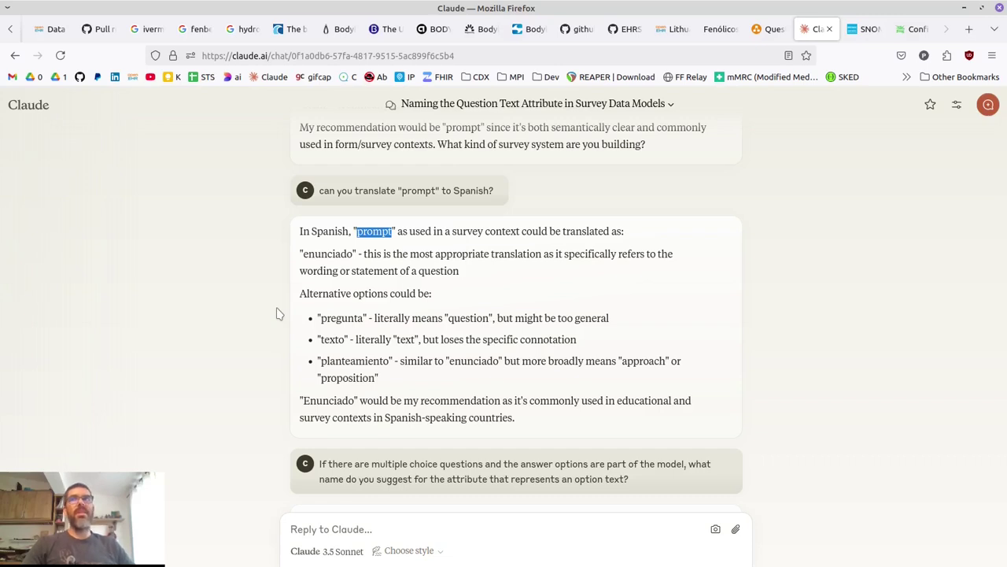
{"action": "double_click", "coordinate": [313, 253]}
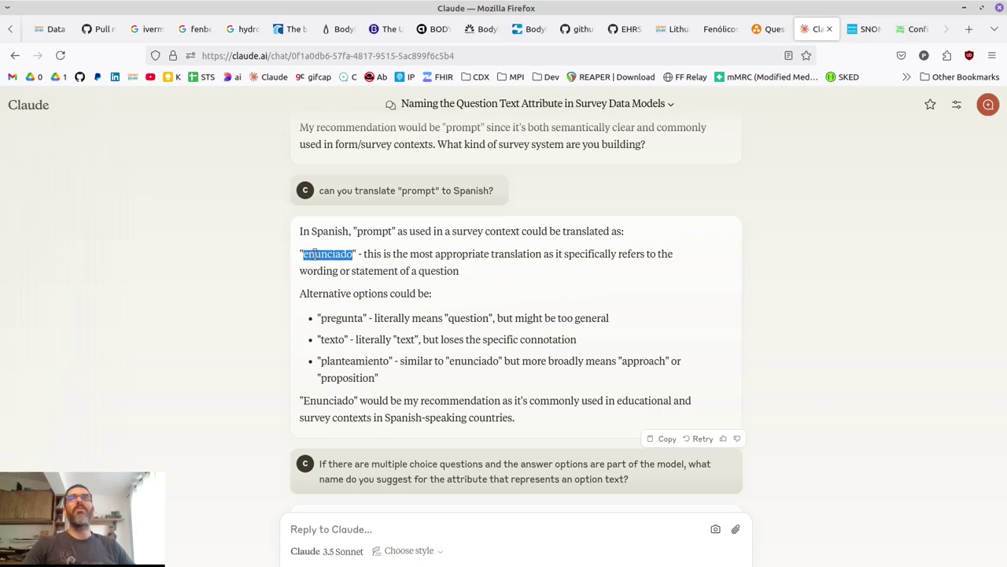
{"action": "double_click", "coordinate": [381, 231]}
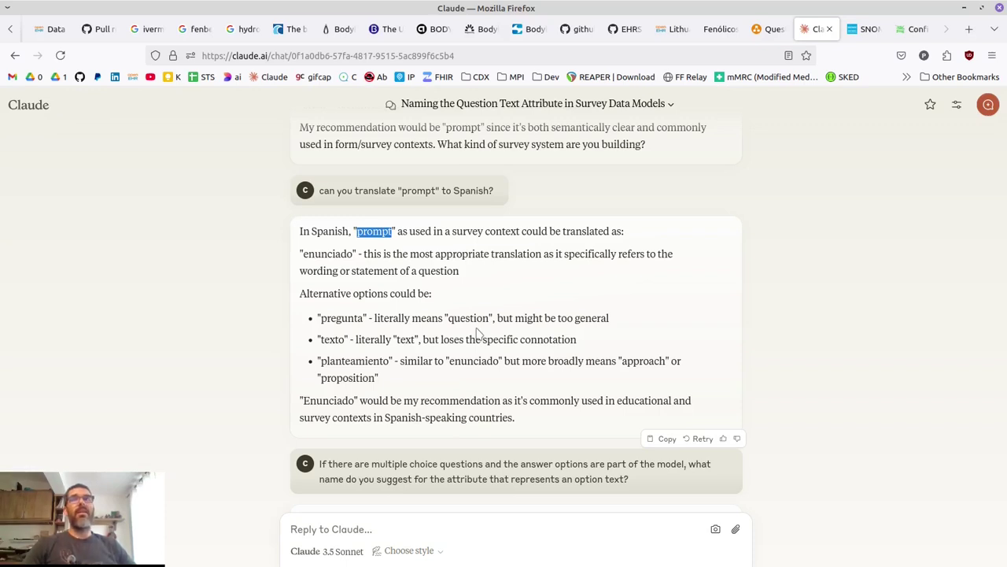
{"action": "scroll", "coordinate": [478, 334], "scroll_direction": "down", "scroll_amount": 3}
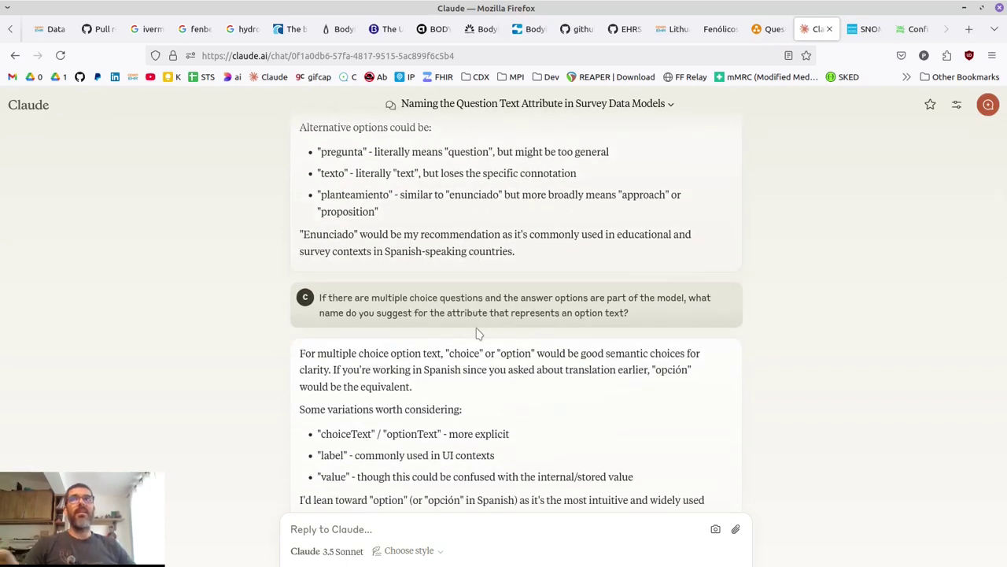
{"action": "scroll", "coordinate": [478, 333], "scroll_direction": "down", "scroll_amount": 2}
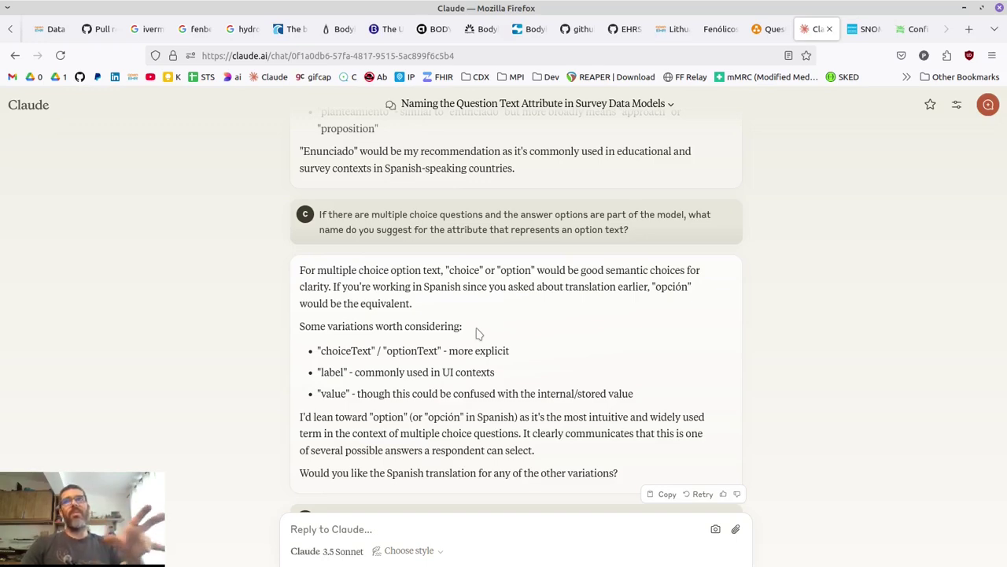
Re-read the original question-text naming request in the Claude chat, its "prompt" suggestion and the Spanish equivalent "enunciado"
{"action": "scroll", "coordinate": [477, 333], "scroll_direction": "up", "scroll_amount": 3}
{"action": "scroll", "coordinate": [476, 334], "scroll_direction": "up", "scroll_amount": 2}
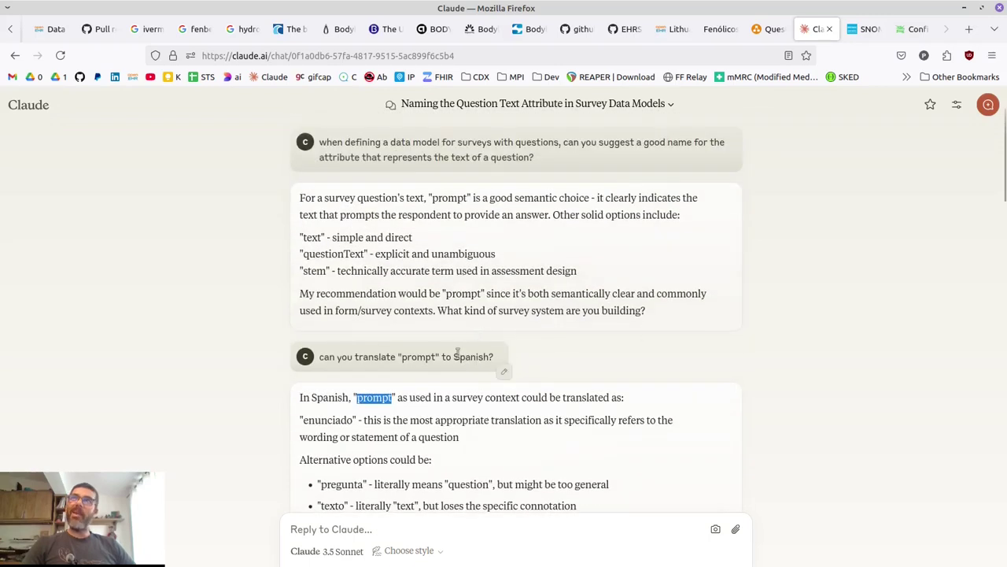
{"action": "left_click", "coordinate": [321, 140]}
{"action": "left_click_drag", "start_coordinate": [321, 140], "coordinate": [546, 162]}
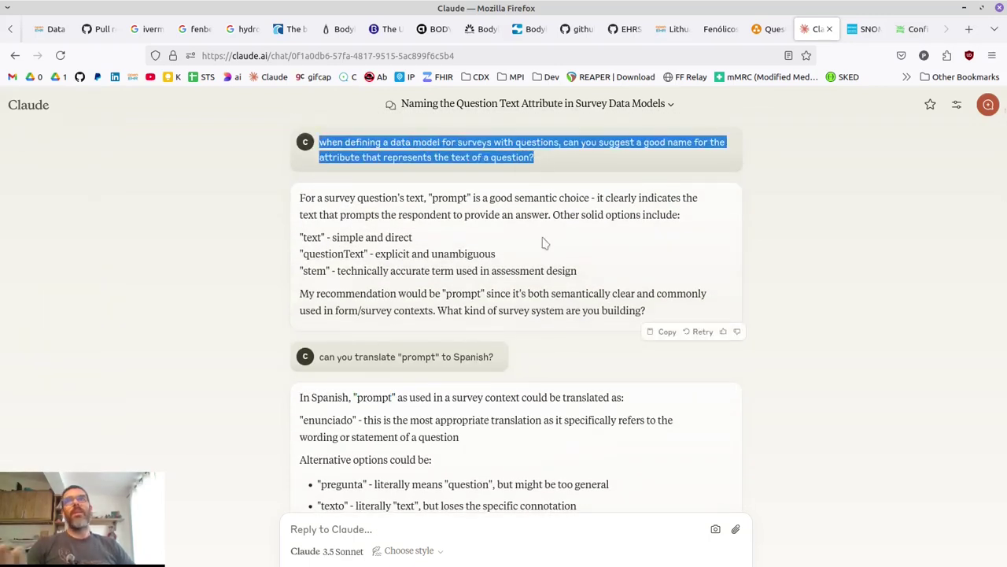
{"action": "scroll", "coordinate": [543, 243], "scroll_direction": "down", "scroll_amount": 1}
{"action": "scroll", "coordinate": [496, 236], "scroll_direction": "up", "scroll_amount": 1}
{"action": "double_click", "coordinate": [450, 198]}
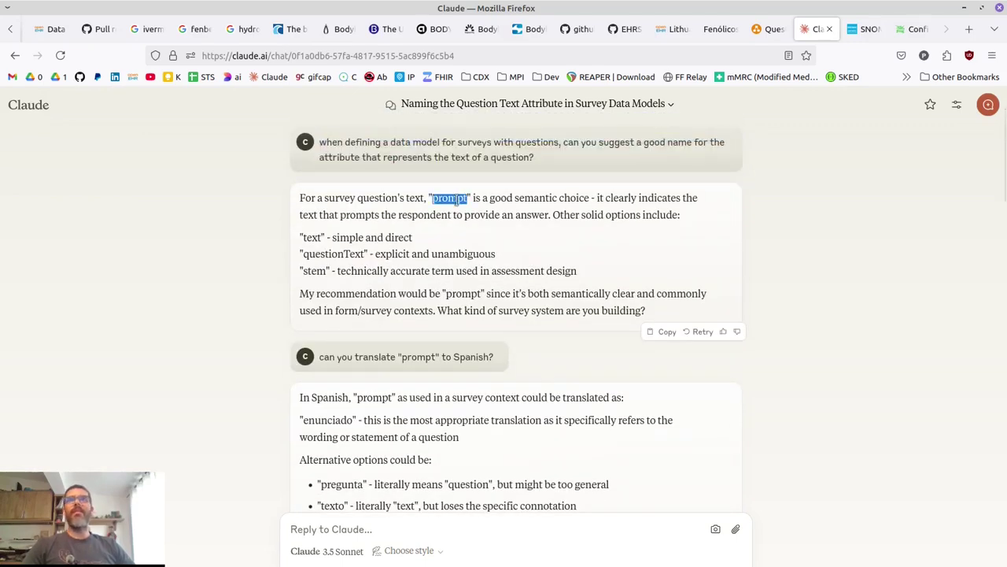
{"action": "double_click", "coordinate": [313, 423]}
{"action": "scroll", "coordinate": [520, 451], "scroll_direction": "down", "scroll_amount": 1}
{"action": "scroll", "coordinate": [519, 450], "scroll_direction": "down", "scroll_amount": 1}
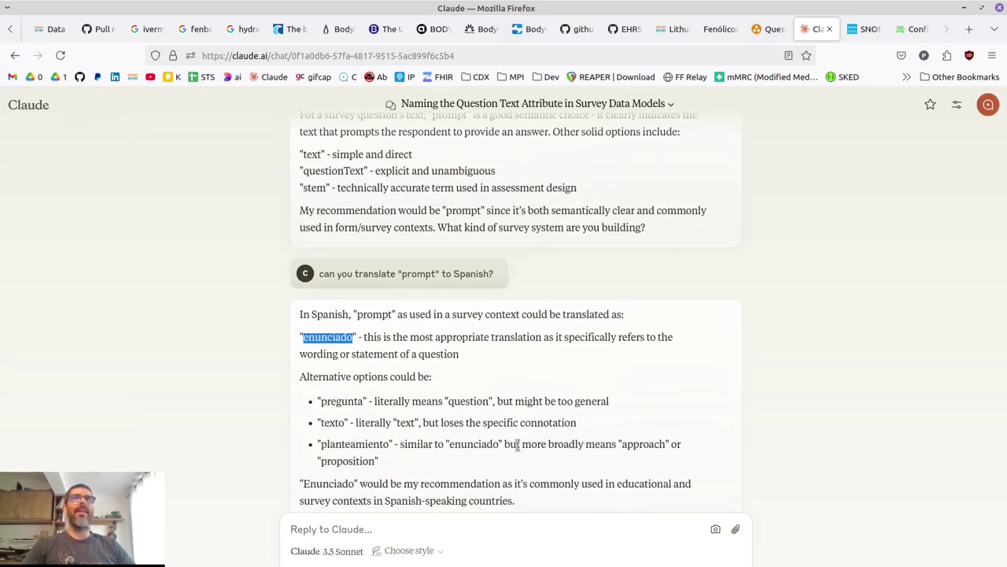
Read the Claude chat's answer on naming the attribute that holds a multiple choice option's text
{"action": "scroll", "coordinate": [375, 425], "scroll_direction": "up", "scroll_amount": 2}
{"action": "scroll", "coordinate": [376, 430], "scroll_direction": "down", "scroll_amount": 4}
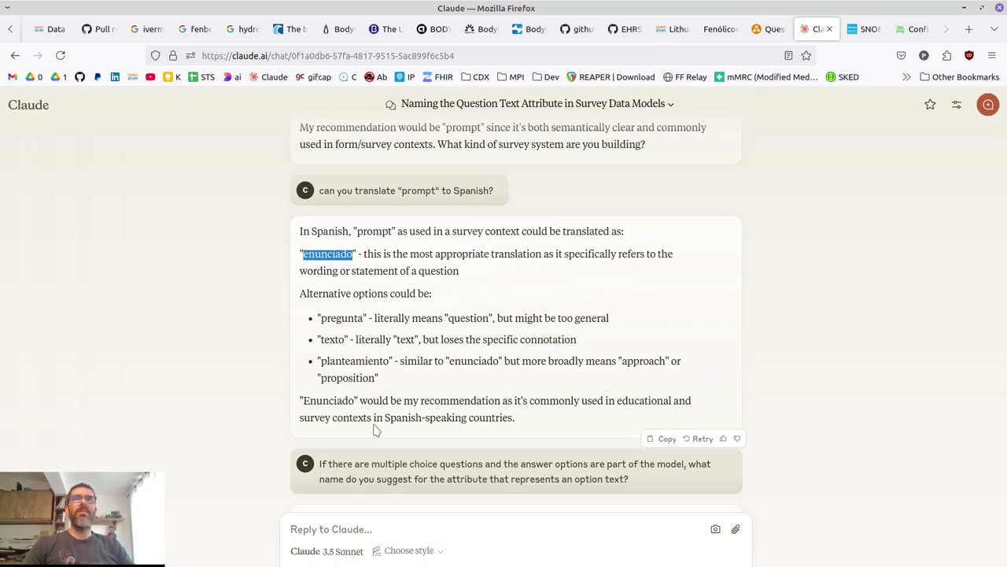
{"action": "scroll", "coordinate": [378, 427], "scroll_direction": "down", "scroll_amount": 2}
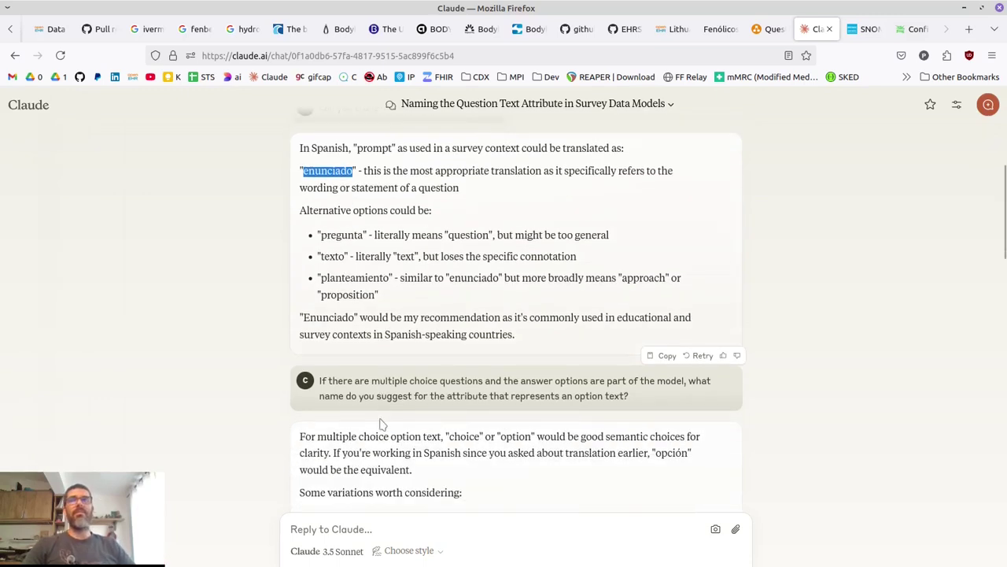
{"action": "scroll", "coordinate": [380, 424], "scroll_direction": "down", "scroll_amount": 2}
{"action": "scroll", "coordinate": [384, 425], "scroll_direction": "down", "scroll_amount": 2}
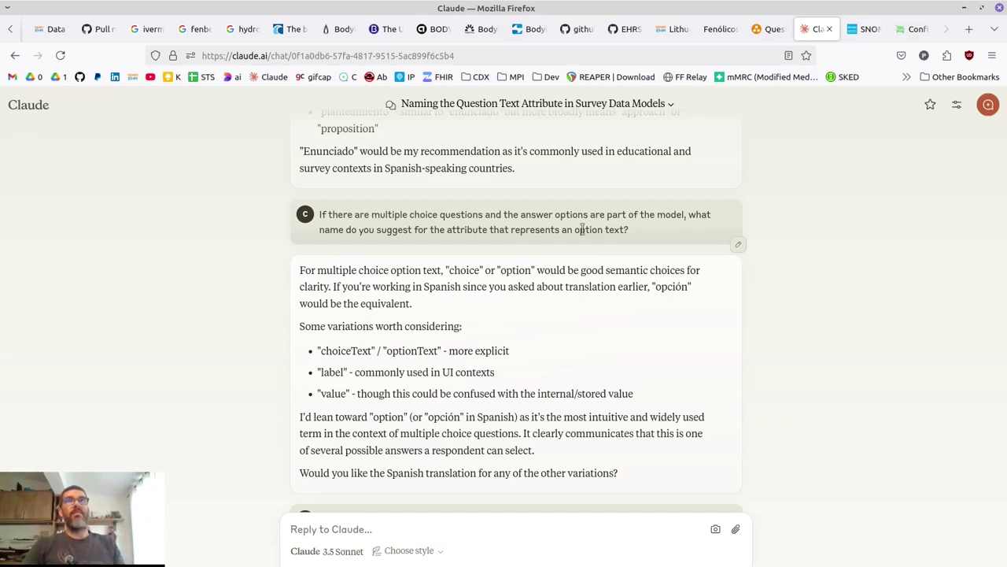
Compare the name attribute of AnswerOption in the draw.io diagram with the "choice" and "option" suggestions in the Claude chat
{"action": "left_click", "coordinate": [768, 36]}
{"action": "scroll", "coordinate": [553, 510], "scroll_direction": "down", "scroll_amount": 3}
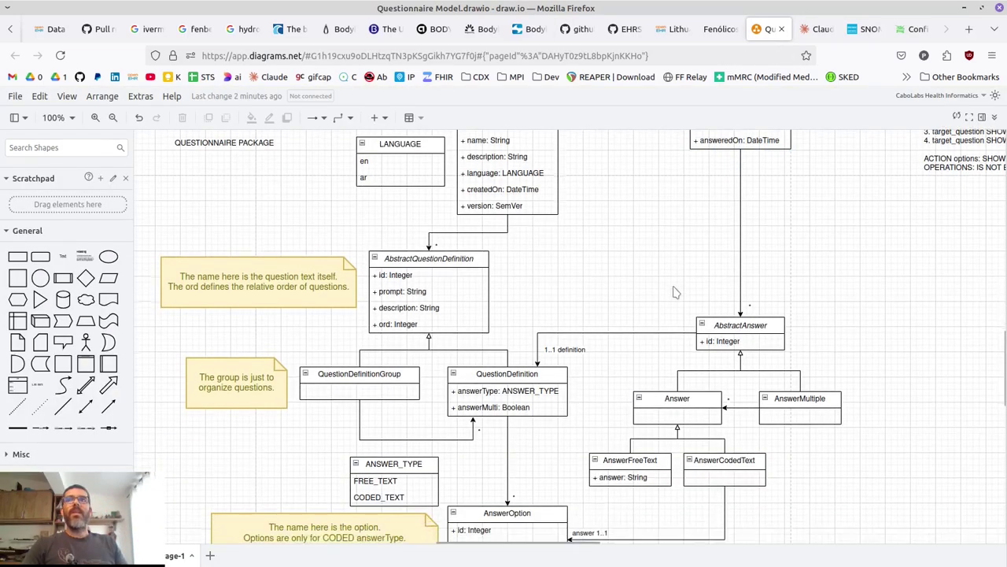
{"action": "left_click", "coordinate": [469, 447]}
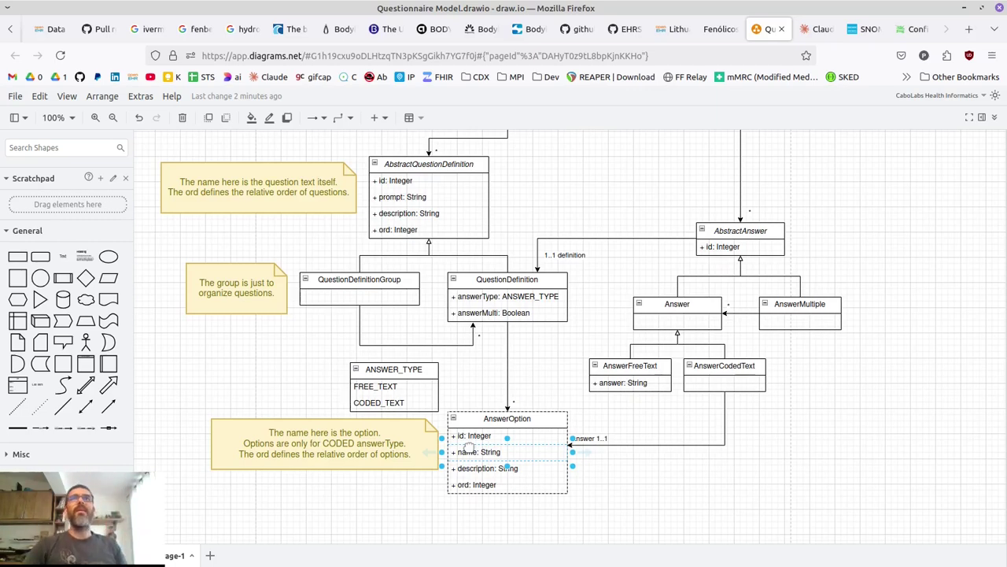
{"action": "left_click", "coordinate": [819, 29]}
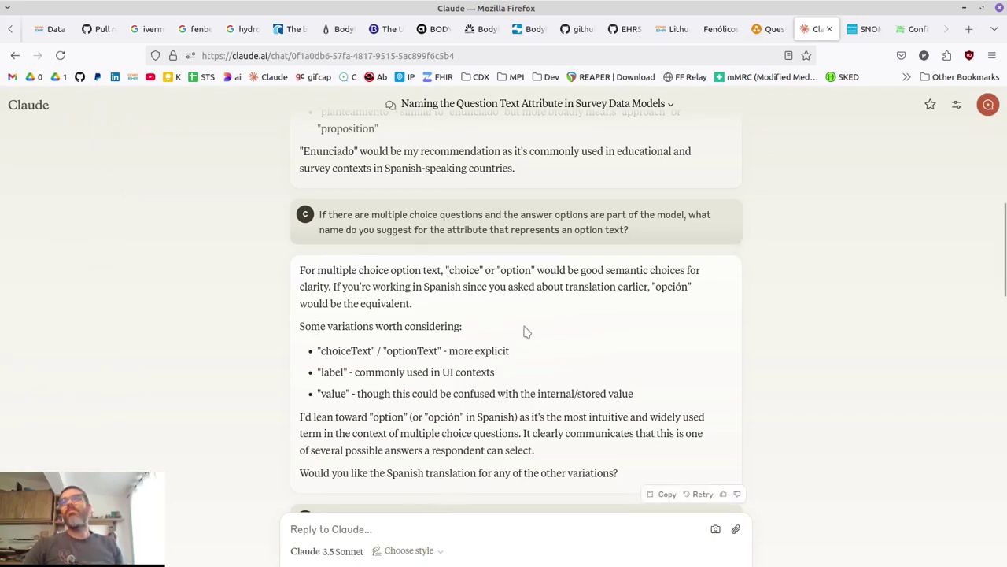
{"action": "scroll", "coordinate": [429, 236], "scroll_direction": "down", "scroll_amount": 2}
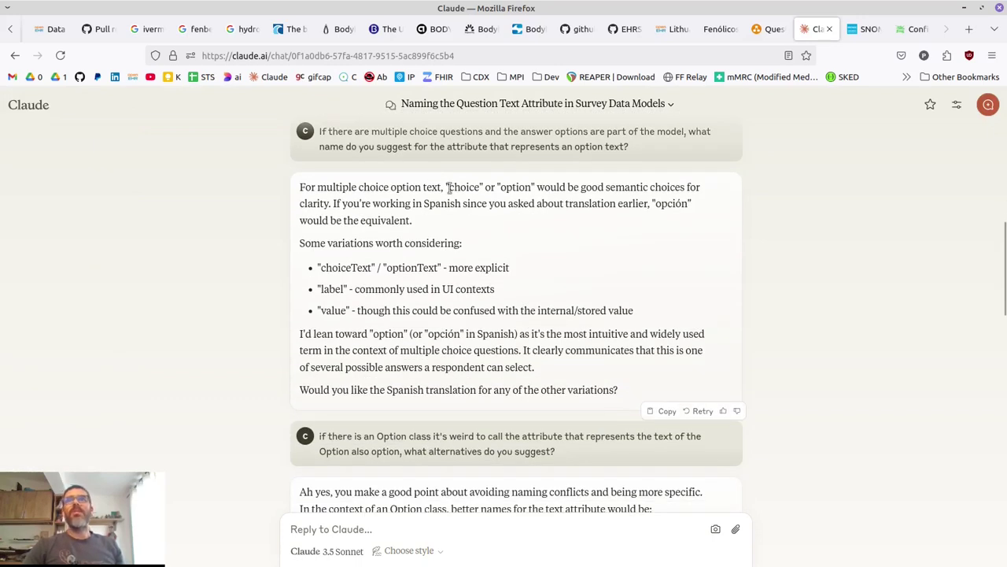
{"action": "double_click", "coordinate": [455, 187]}
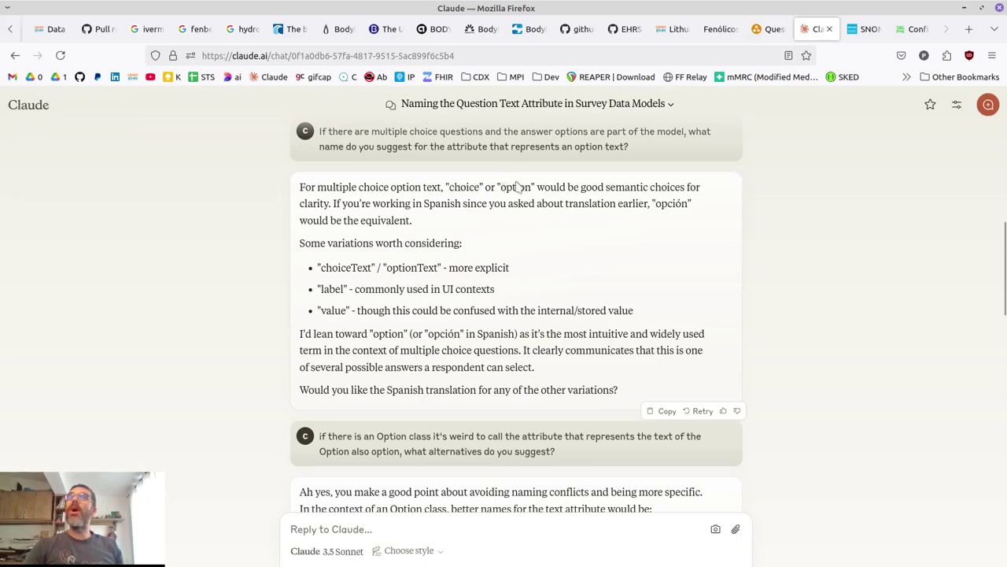
{"action": "left_click", "coordinate": [768, 30]}
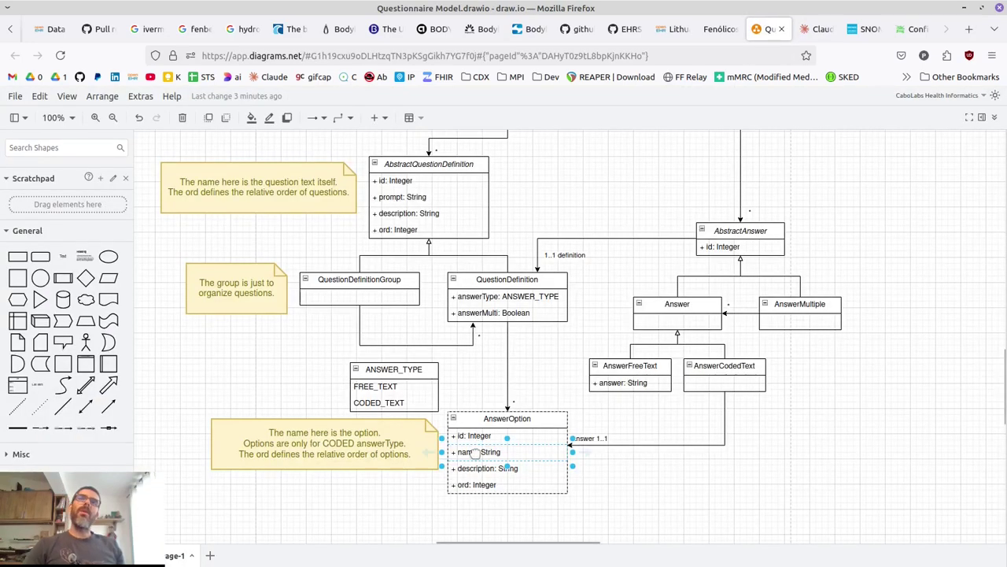
{"action": "left_click", "coordinate": [502, 419]}
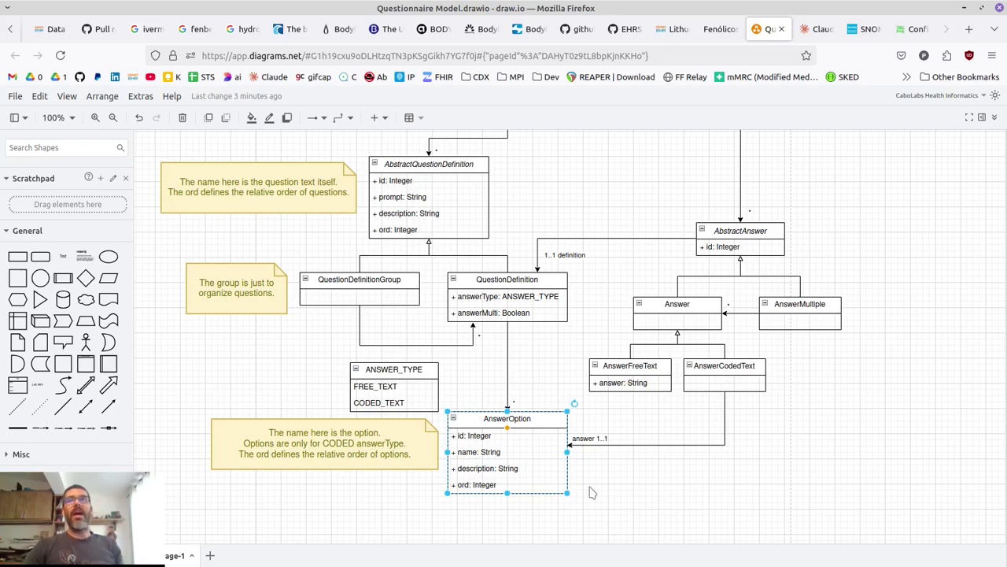
{"action": "left_click", "coordinate": [472, 452]}
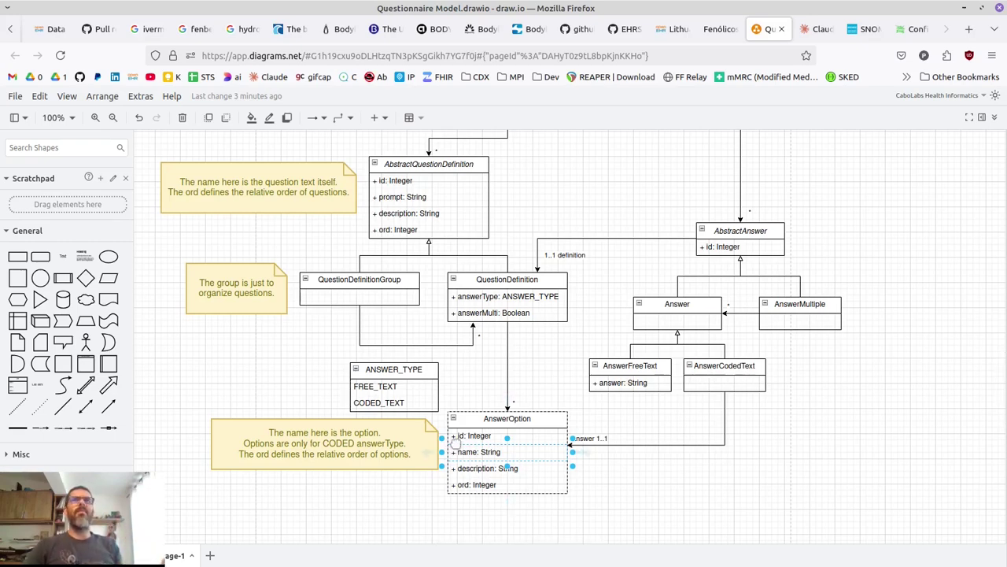
Switch to the Claude chat and read the question asking for alternatives to naming an Option class's text attribute "option"
{"action": "left_click", "coordinate": [818, 28]}
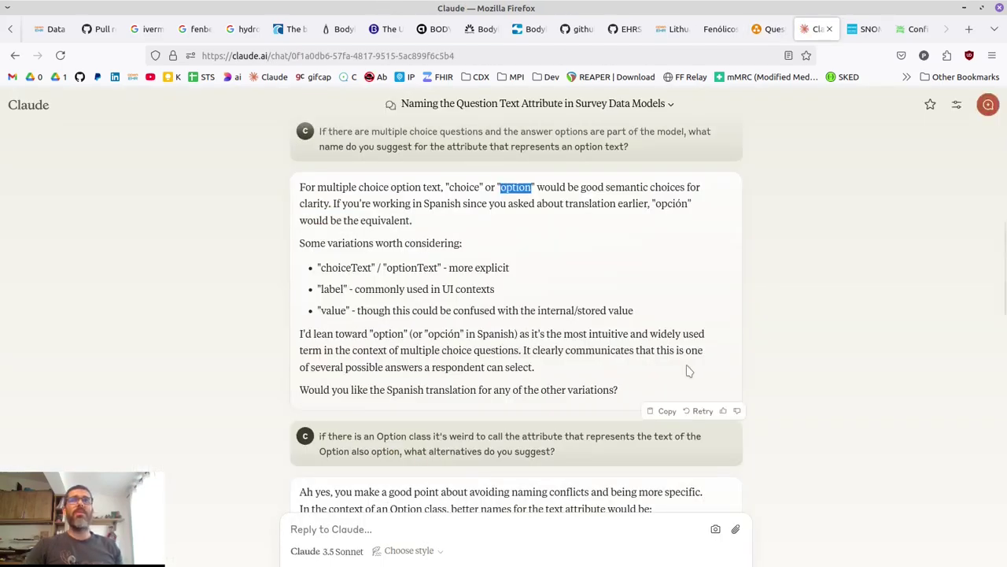
{"action": "scroll", "coordinate": [325, 337], "scroll_direction": "down", "scroll_amount": 3}
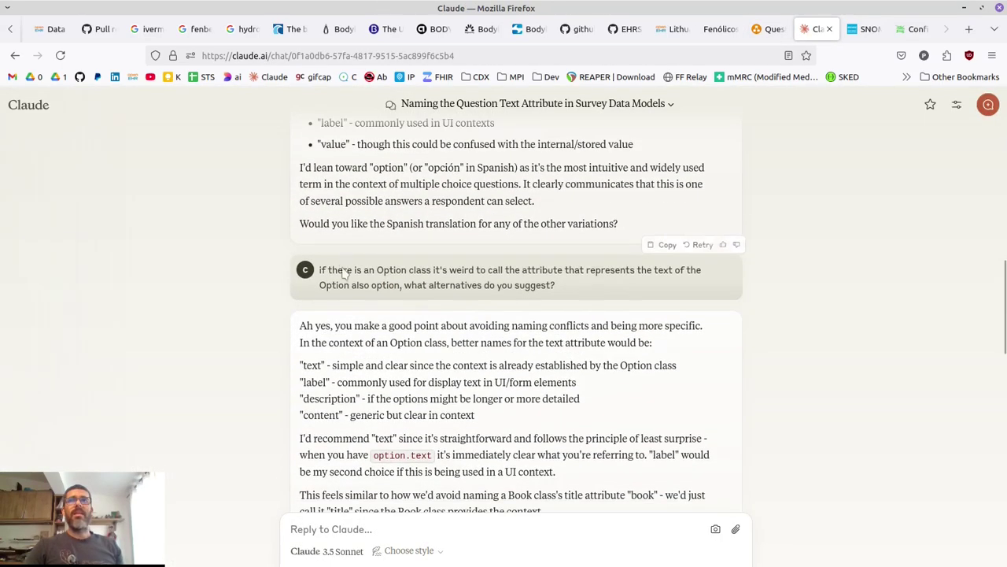
{"action": "scroll", "coordinate": [341, 264], "scroll_direction": "up", "scroll_amount": 2}
{"action": "mouse_move", "coordinate": [348, 352]}
{"action": "left_mouse_down"}
{"action": "mouse_move", "coordinate": [542, 353]}
{"action": "mouse_move", "coordinate": [671, 367]}
{"action": "mouse_move", "coordinate": [331, 370]}
{"action": "mouse_move", "coordinate": [334, 356]}
{"action": "left_mouse_up"}
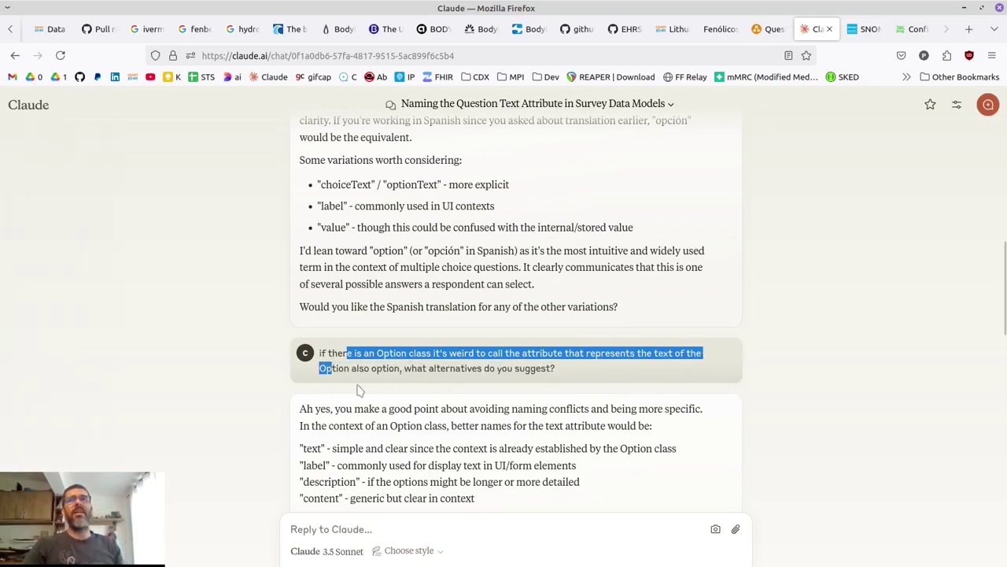
{"action": "left_click_drag", "start_coordinate": [383, 367], "coordinate": [577, 373]}
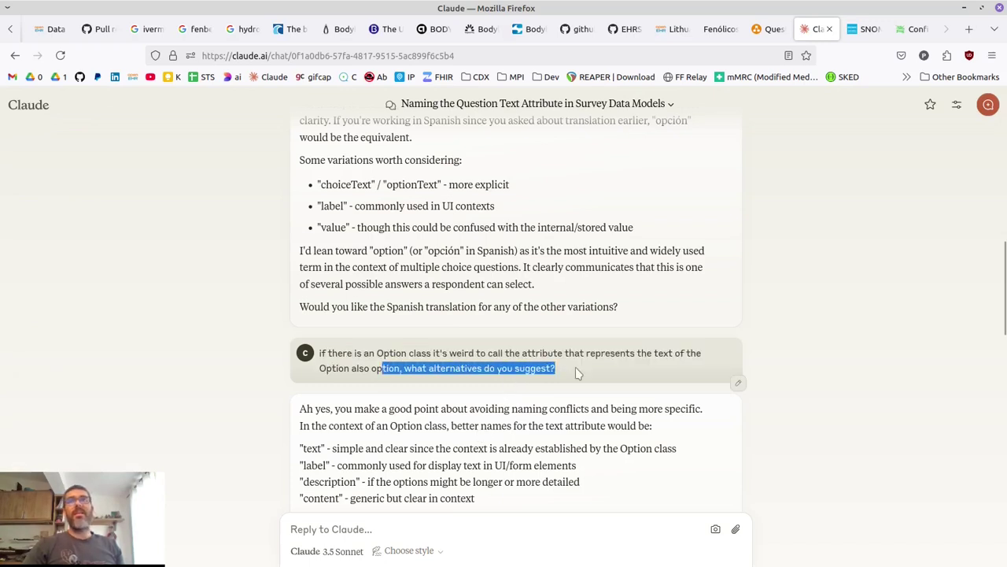
{"action": "scroll", "coordinate": [578, 374], "scroll_direction": "down", "scroll_amount": 2}
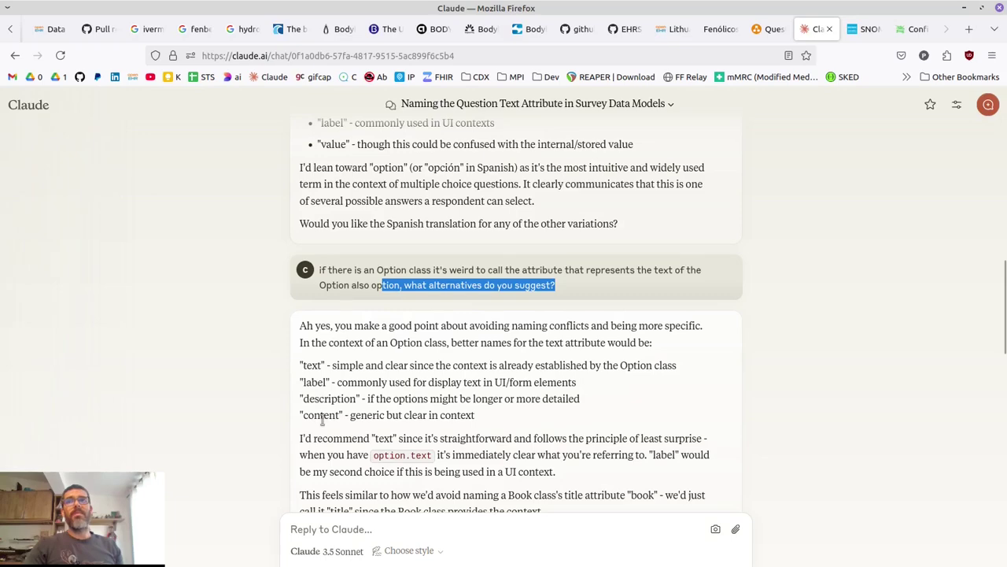
Examine the alternative names suggested for the Option class's text attribute, focusing on "text" and "label"
{"action": "scroll", "coordinate": [322, 421], "scroll_direction": "up", "scroll_amount": 2}
{"action": "double_click", "coordinate": [312, 447]}
{"action": "scroll", "coordinate": [606, 477], "scroll_direction": "down", "scroll_amount": 2}
{"action": "scroll", "coordinate": [614, 479], "scroll_direction": "down", "scroll_amount": 2}
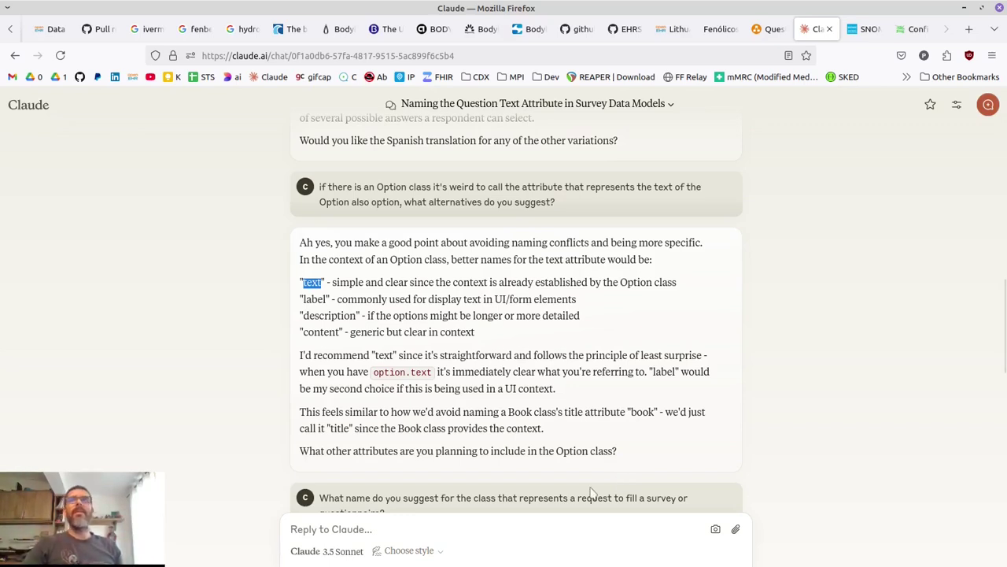
{"action": "double_click", "coordinate": [313, 299]}
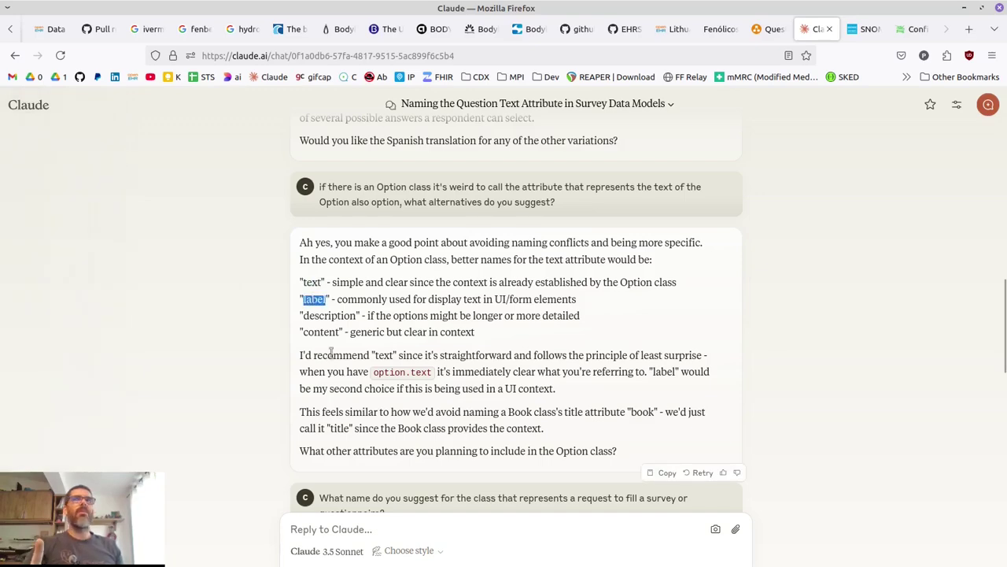
{"action": "scroll", "coordinate": [331, 353], "scroll_direction": "up", "scroll_amount": 1}
{"action": "scroll", "coordinate": [332, 359], "scroll_direction": "down", "scroll_amount": 2}
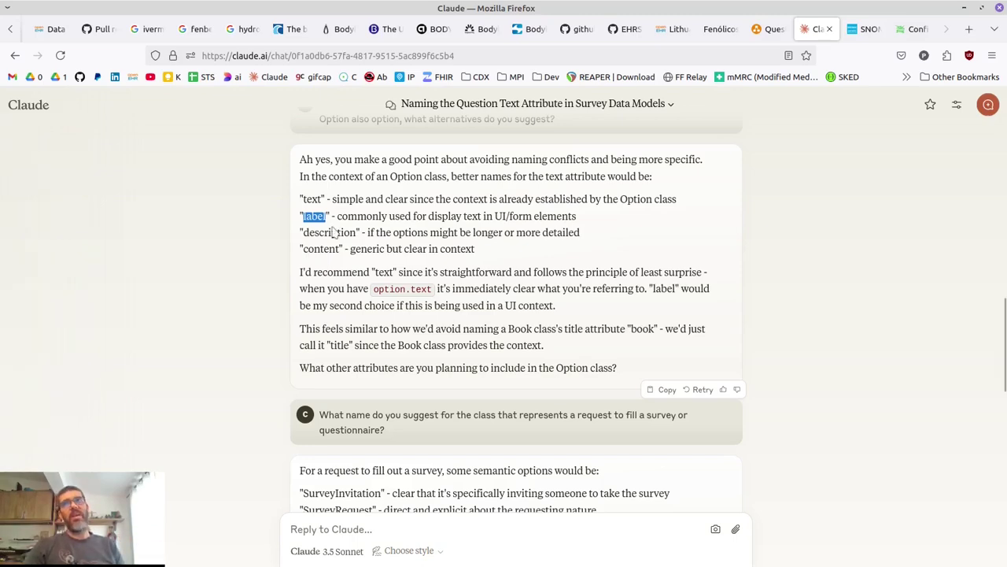
Switch to the draw.io diagram and rename the name attribute of AnswerOption to "label"
{"action": "left_click", "coordinate": [761, 29]}
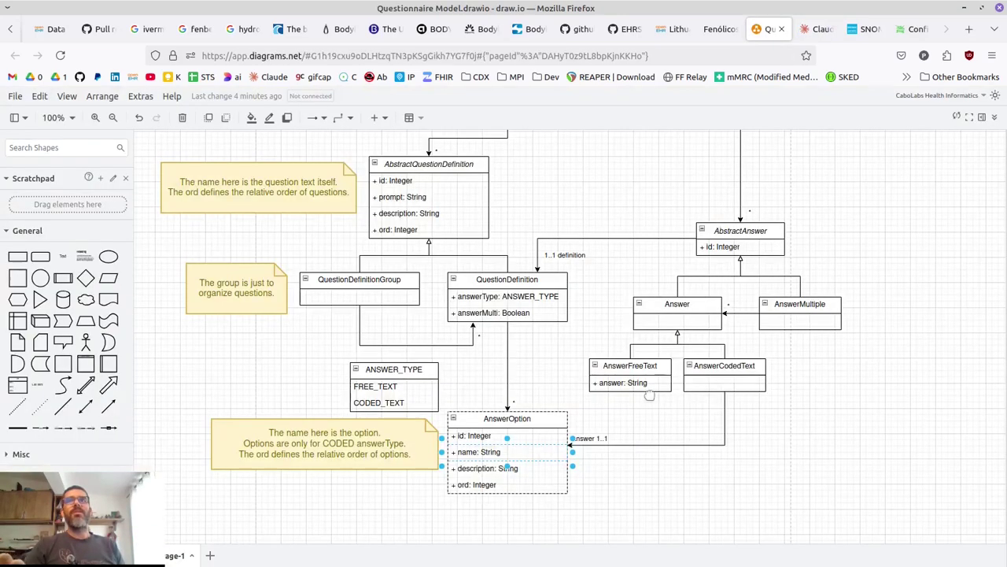
{"action": "double_click", "coordinate": [470, 454]}
{"action": "type", "text": "label"}
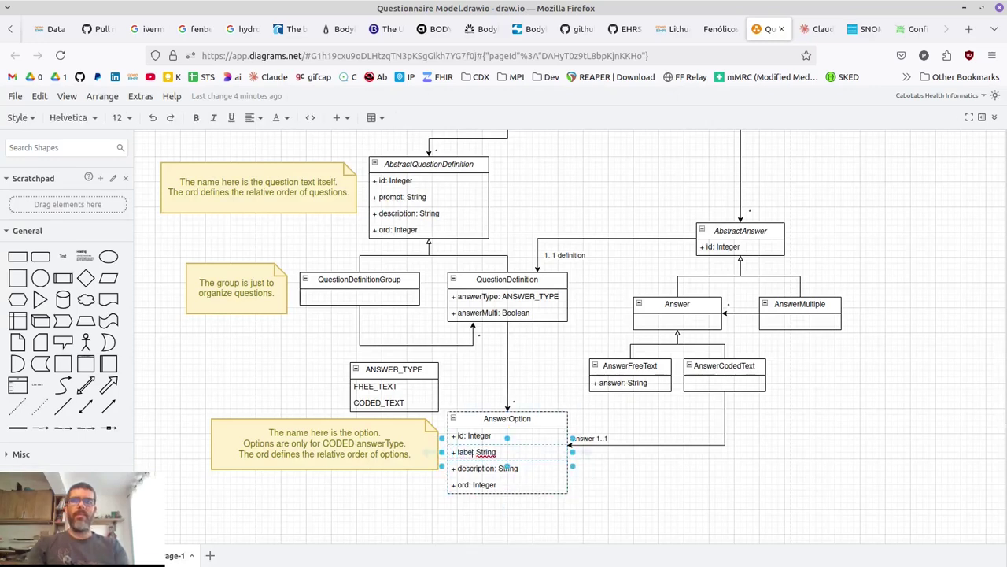
{"action": "left_click", "coordinate": [649, 479]}
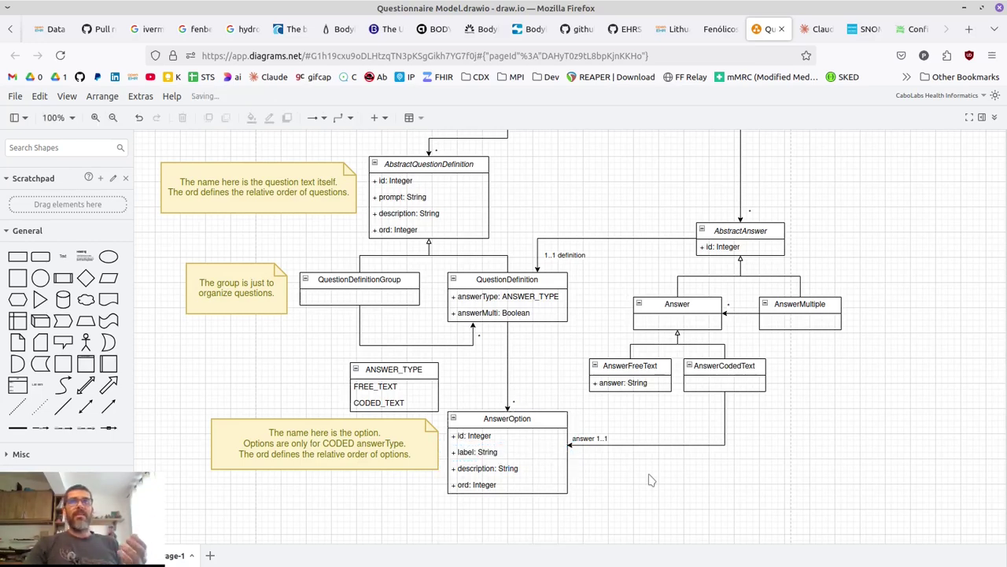
Read the Claude chat's suggestions for naming the class that represents a survey request, and return to the draw.io diagram
{"action": "left_click", "coordinate": [815, 29]}
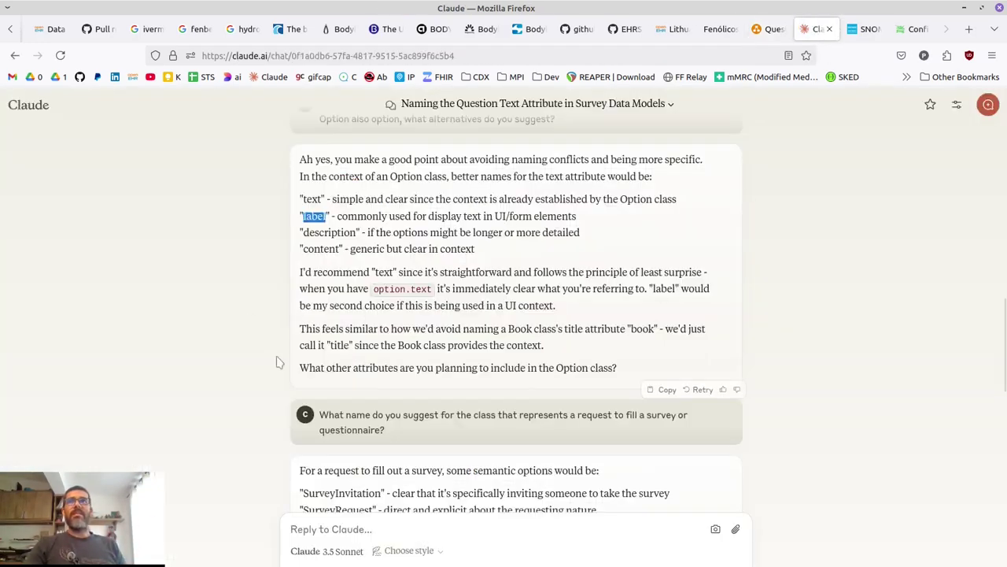
{"action": "scroll", "coordinate": [548, 368], "scroll_direction": "down", "scroll_amount": 2}
{"action": "scroll", "coordinate": [548, 369], "scroll_direction": "up", "scroll_amount": 2}
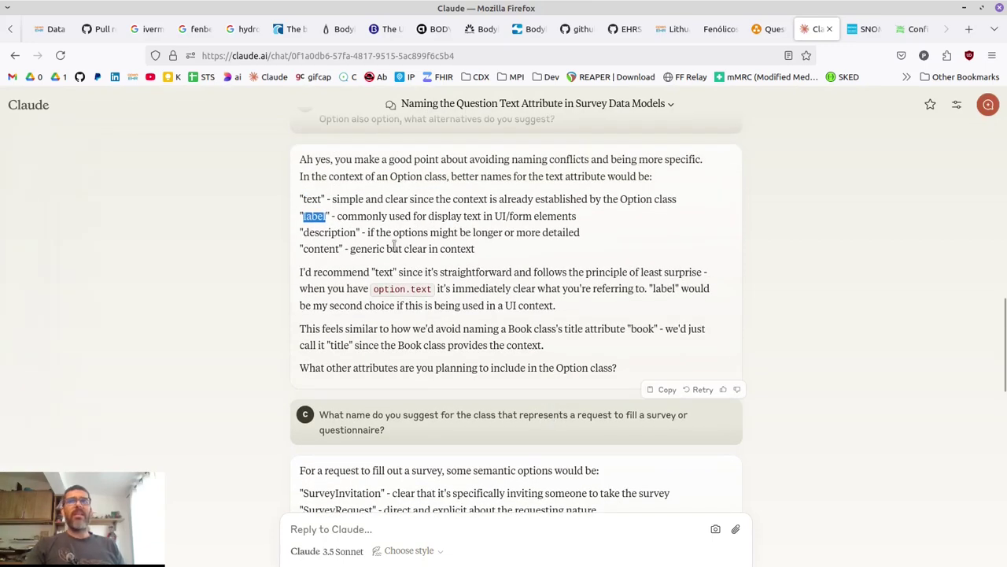
{"action": "scroll", "coordinate": [772, 341], "scroll_direction": "down", "scroll_amount": 1}
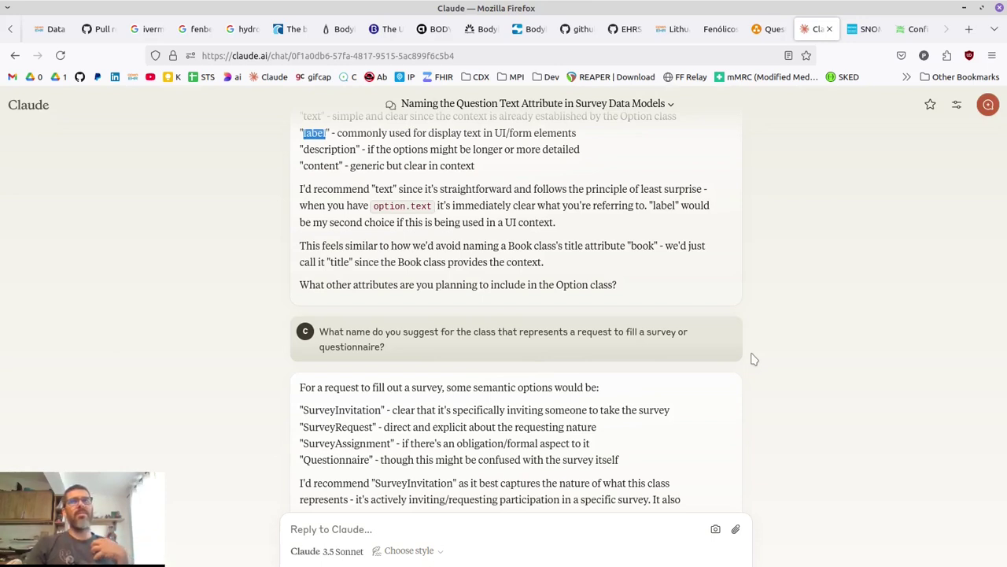
{"action": "left_click", "coordinate": [767, 30]}
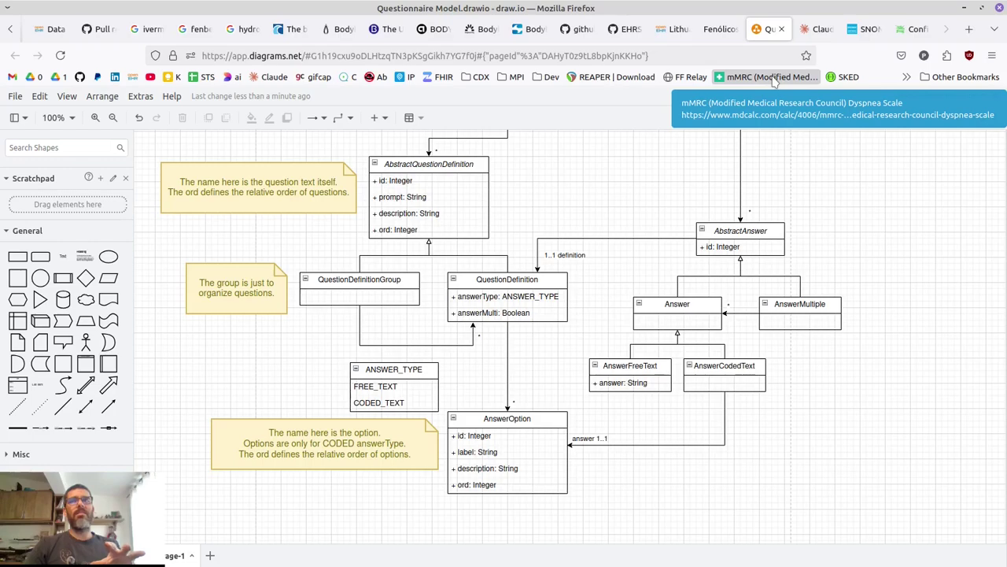
Examine the QuestionnaireInstance, QuestionnaireRequest and User classes and the requester relationship in the diagram
{"action": "scroll", "coordinate": [735, 232], "scroll_direction": "up", "scroll_amount": 3}
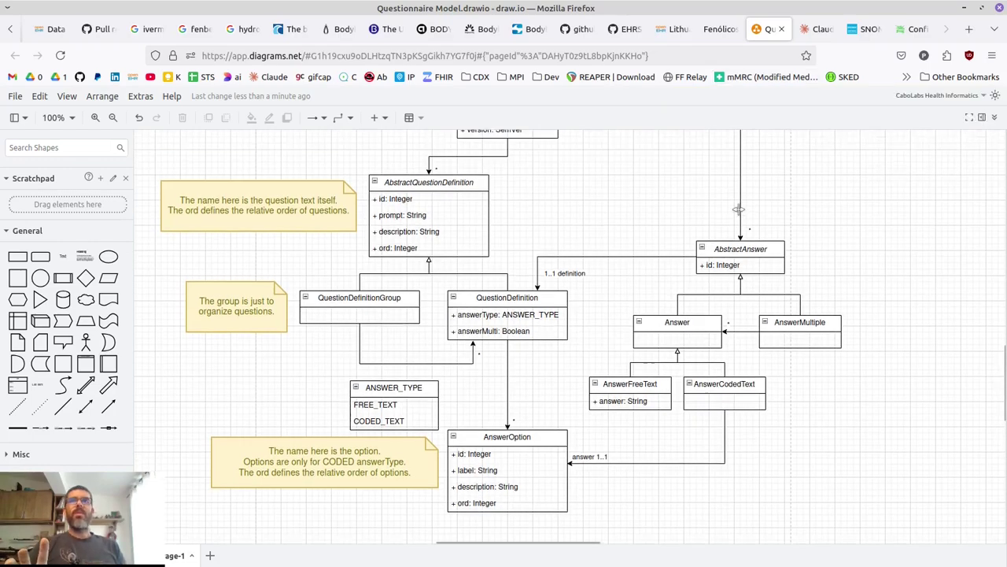
{"action": "scroll", "coordinate": [730, 238], "scroll_direction": "up", "scroll_amount": 6}
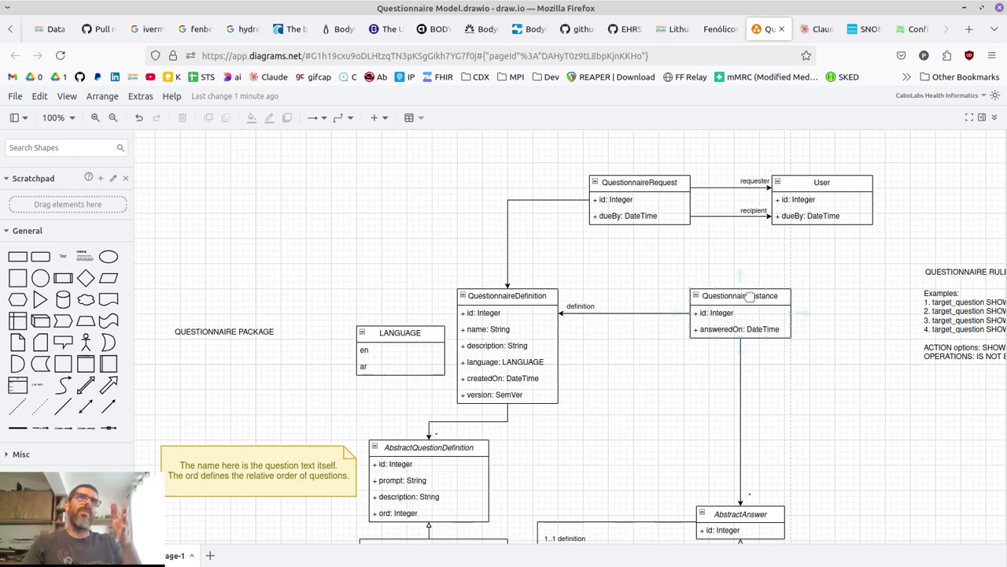
{"action": "left_click", "coordinate": [750, 297]}
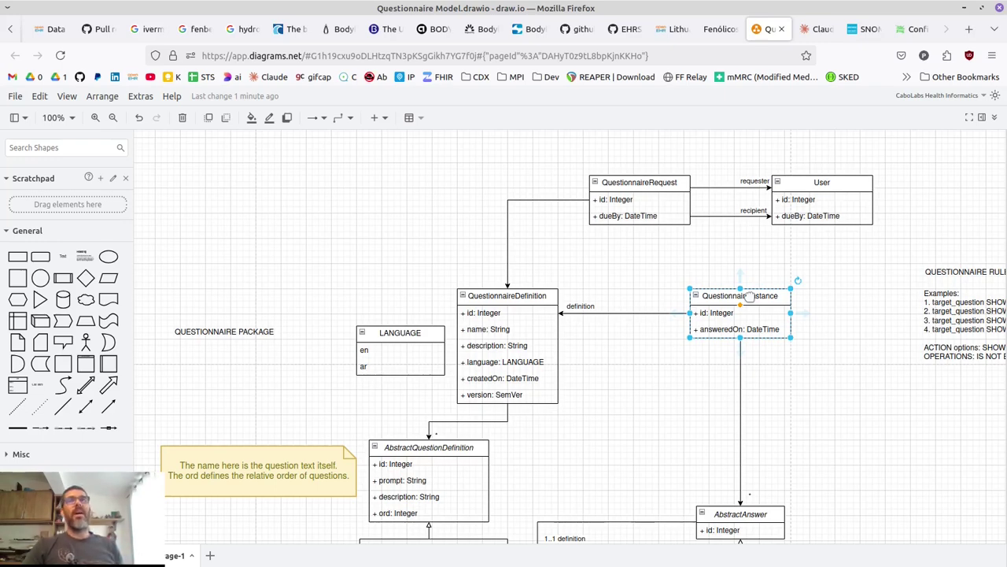
{"action": "left_click", "coordinate": [624, 183]}
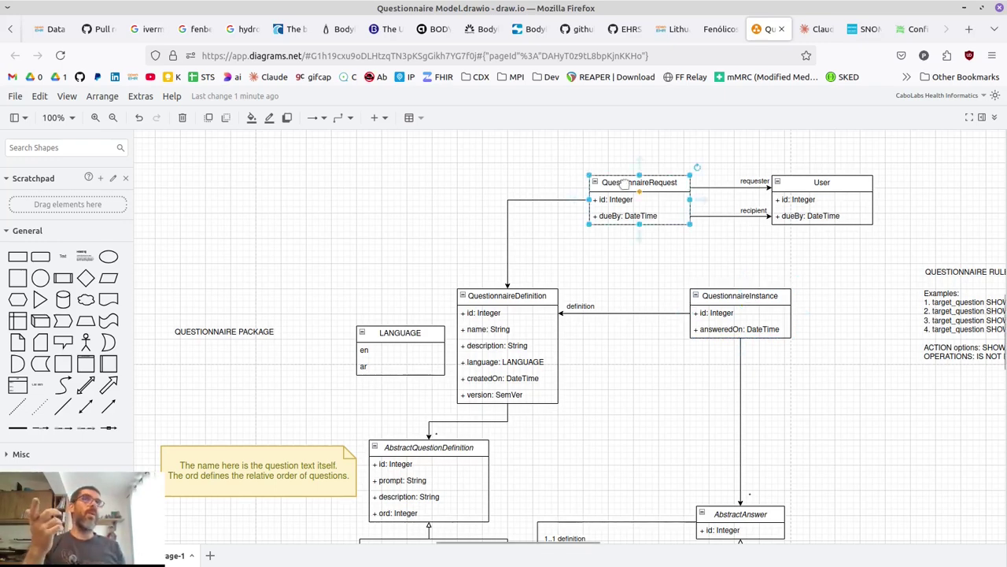
{"action": "left_click", "coordinate": [831, 180]}
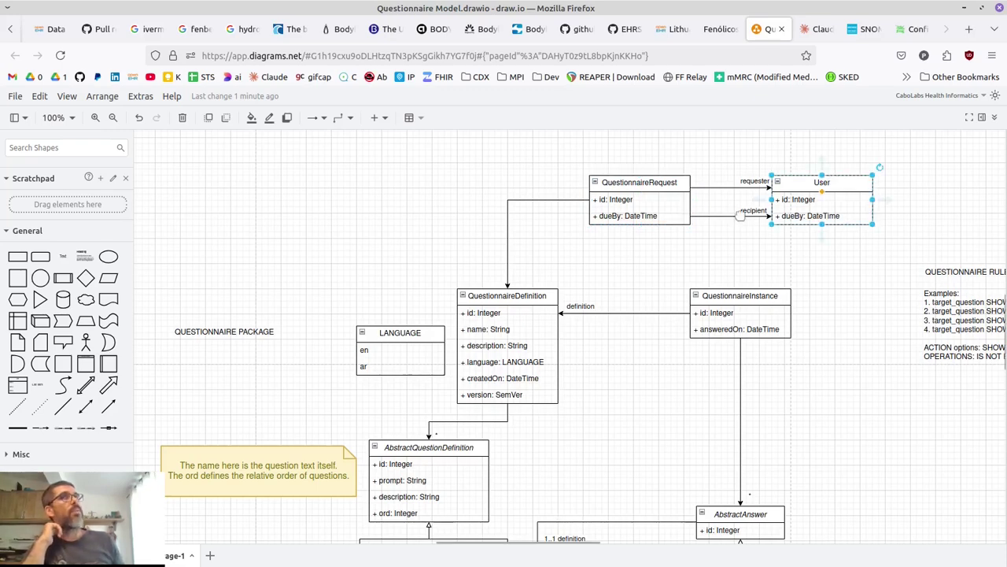
{"action": "left_click", "coordinate": [749, 181]}
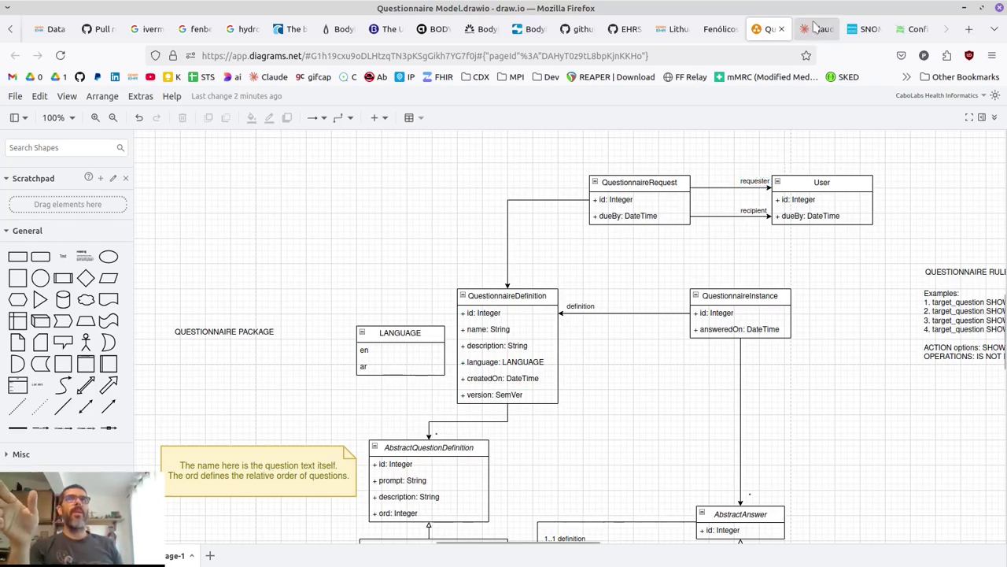
Switch to the Claude chat and read the suggested names for the survey request class, focusing on "SurveyRequest"
{"action": "left_click", "coordinate": [815, 28]}
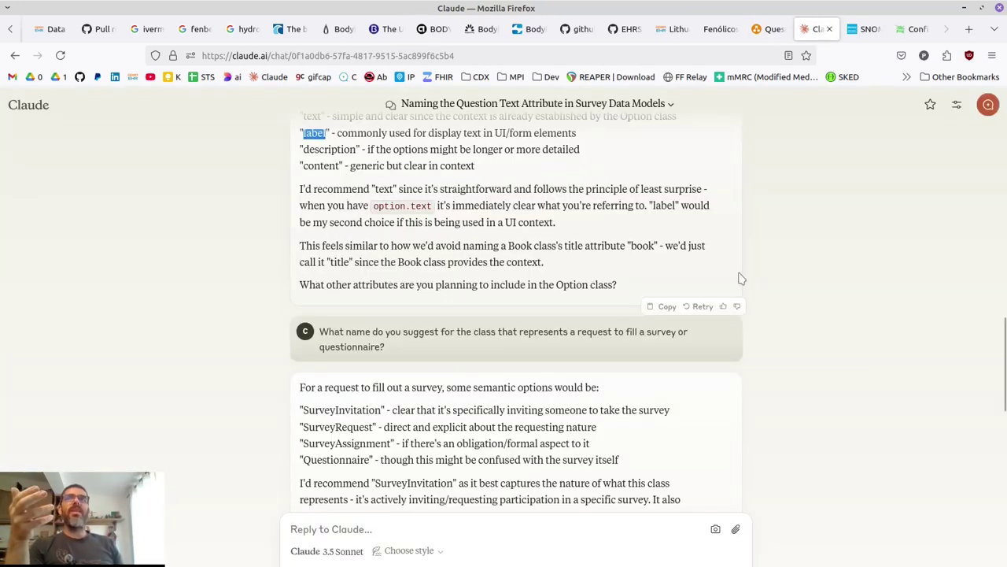
{"action": "scroll", "coordinate": [762, 271], "scroll_direction": "down", "scroll_amount": 2}
{"action": "left_click_drag", "start_coordinate": [491, 249], "coordinate": [618, 264]}
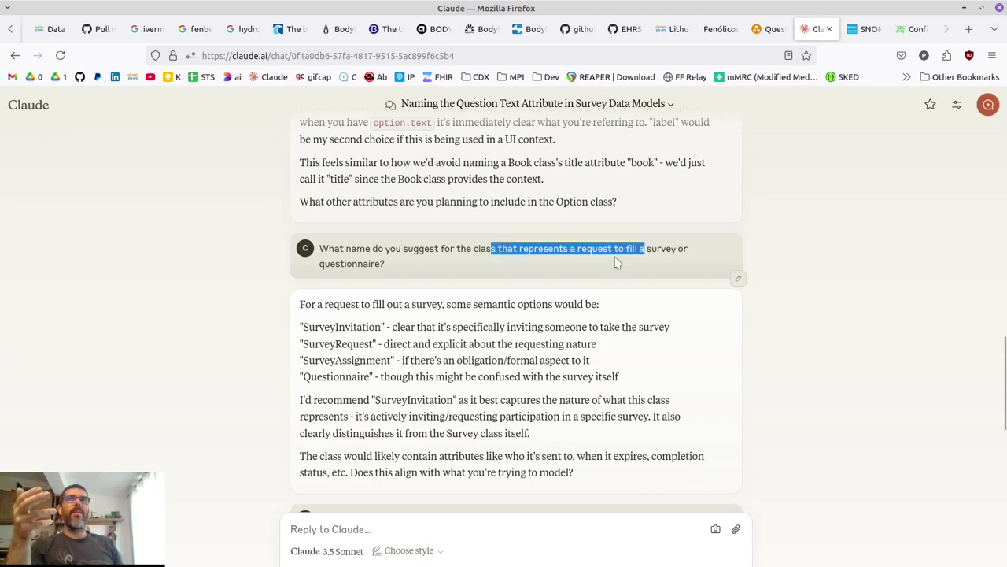
{"action": "left_click", "coordinate": [575, 245]}
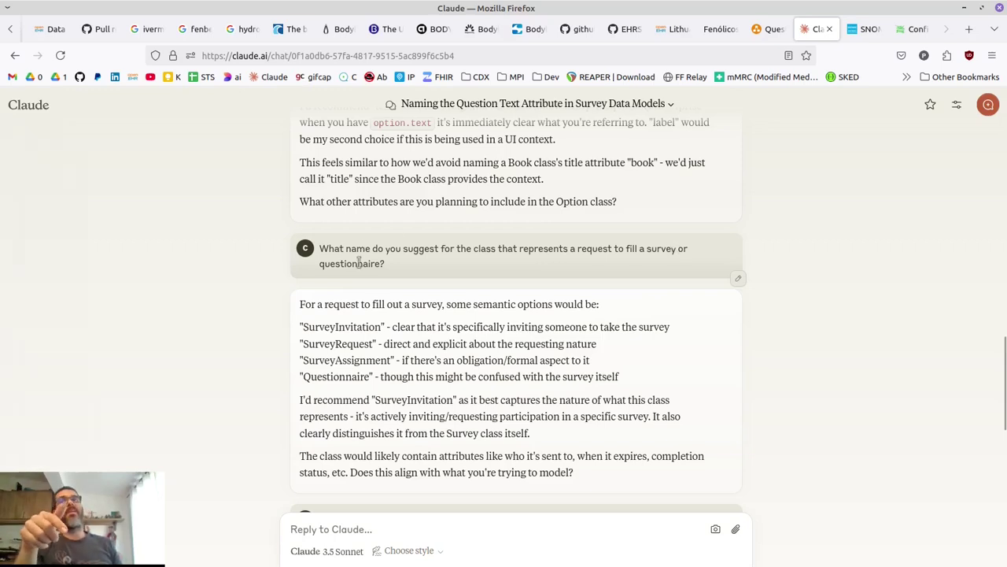
{"action": "scroll", "coordinate": [346, 416], "scroll_direction": "down", "scroll_amount": 2}
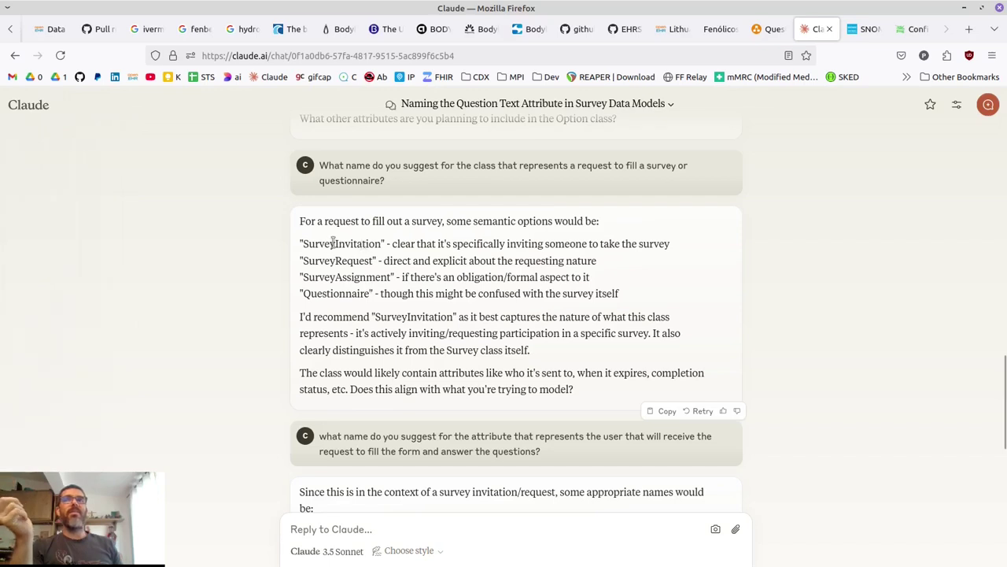
{"action": "left_click_drag", "start_coordinate": [325, 245], "coordinate": [352, 293]}
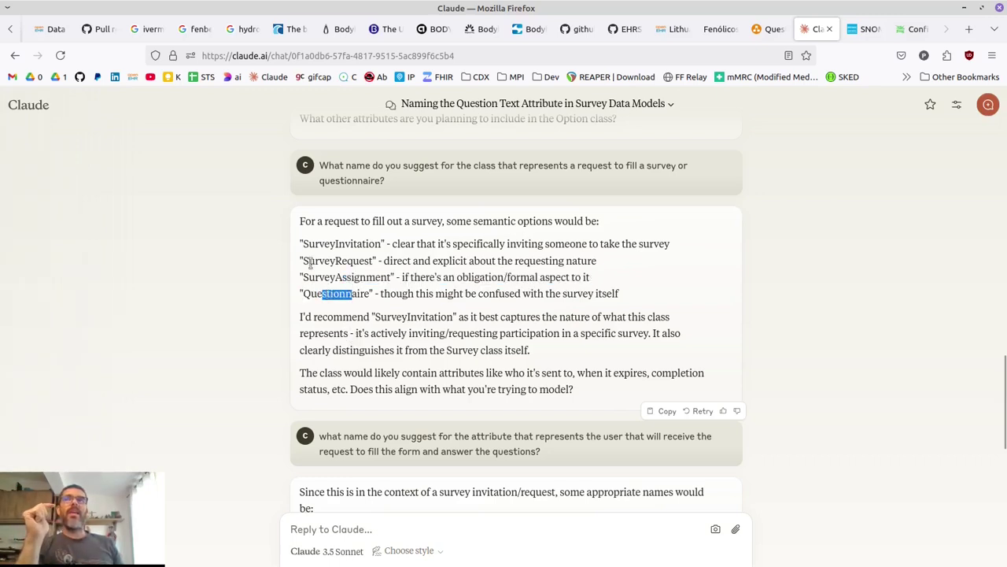
{"action": "left_click_drag", "start_coordinate": [300, 260], "coordinate": [371, 256]}
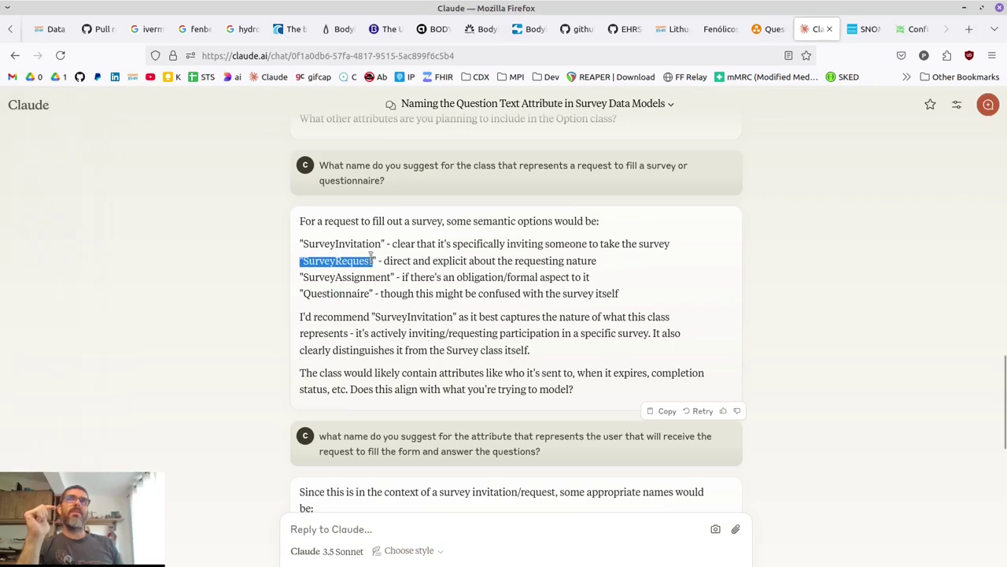
Return to the draw.io diagram and review the QuestionnaireRequest class, its dueBy attribute and the QuestionnaireDefinition class it points to
{"action": "left_click", "coordinate": [770, 29]}
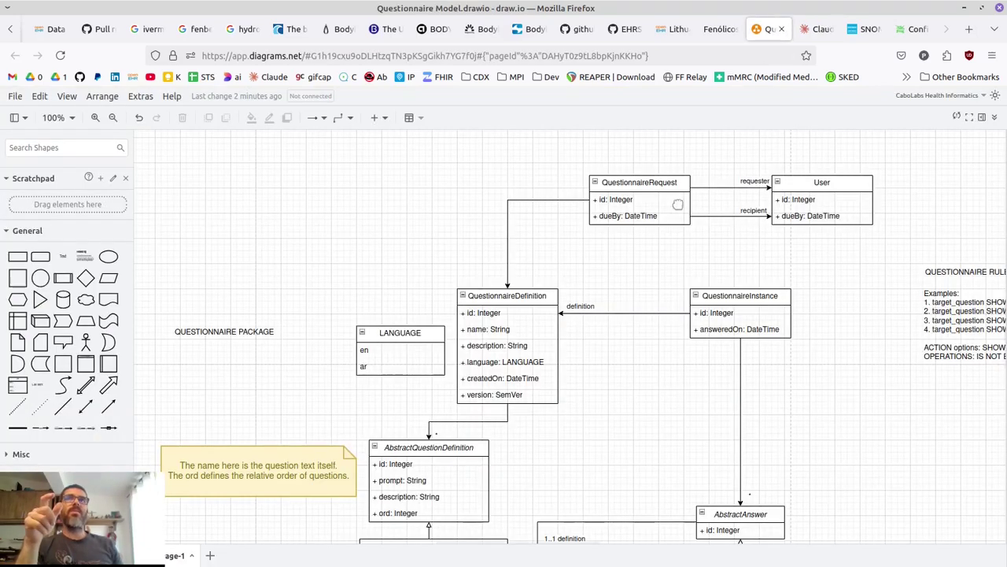
{"action": "left_click", "coordinate": [647, 181]}
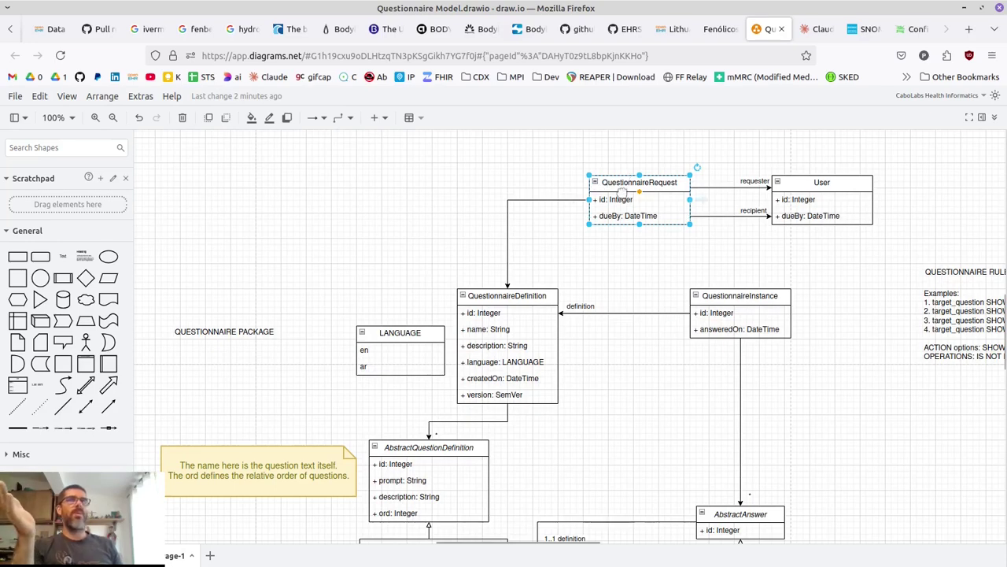
{"action": "left_click", "coordinate": [500, 296]}
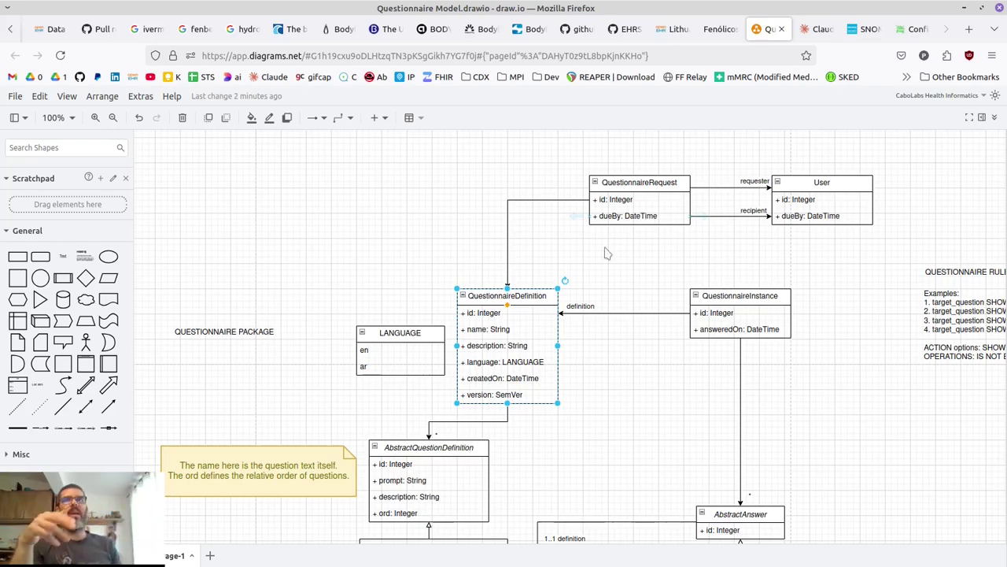
{"action": "left_click", "coordinate": [602, 215]}
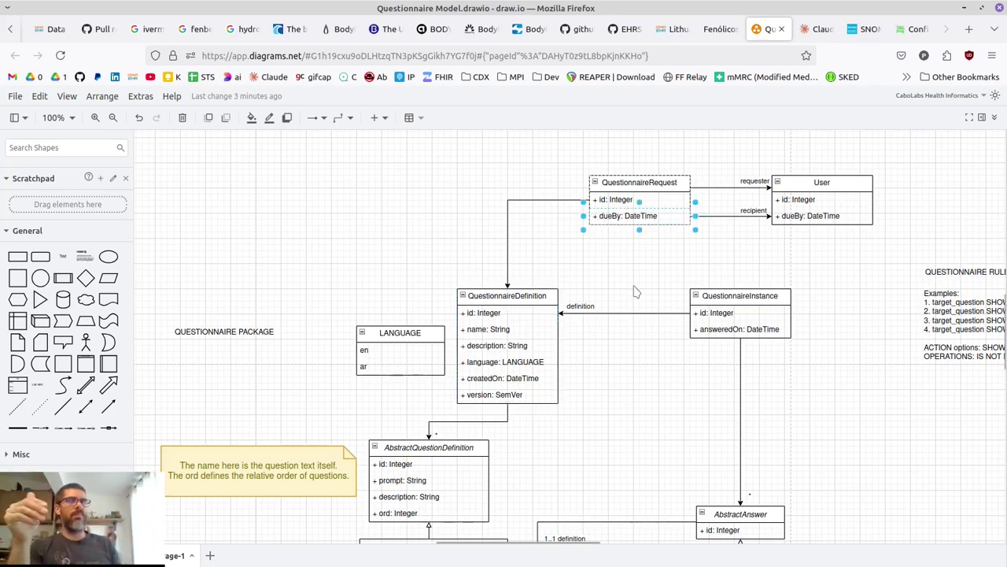
Switch to the Claude chat and find the question about naming the attribute for the user who receives the request
{"action": "left_click", "coordinate": [818, 29]}
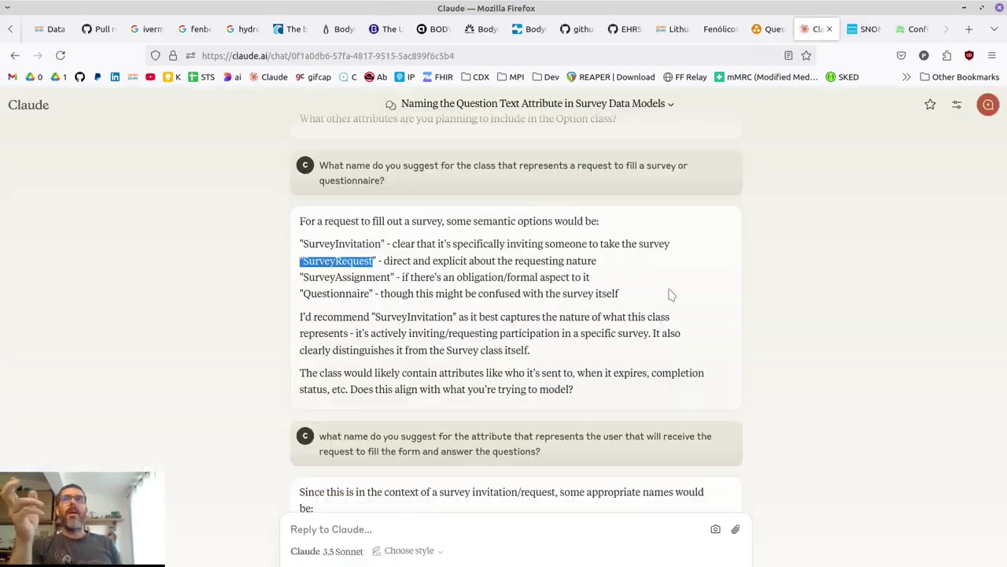
{"action": "scroll", "coordinate": [650, 323], "scroll_direction": "down", "scroll_amount": 5}
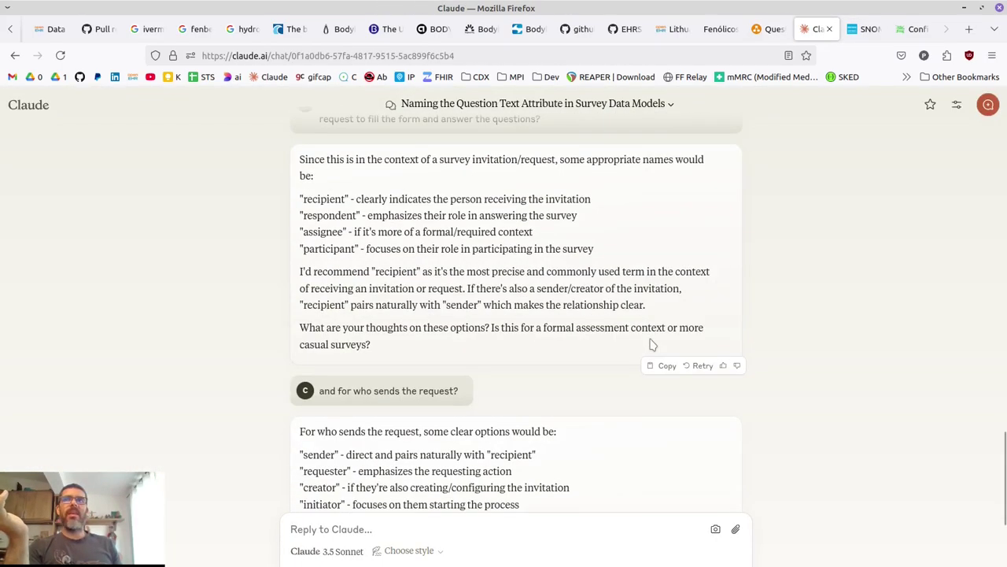
{"action": "scroll", "coordinate": [650, 343], "scroll_direction": "up", "scroll_amount": 3}
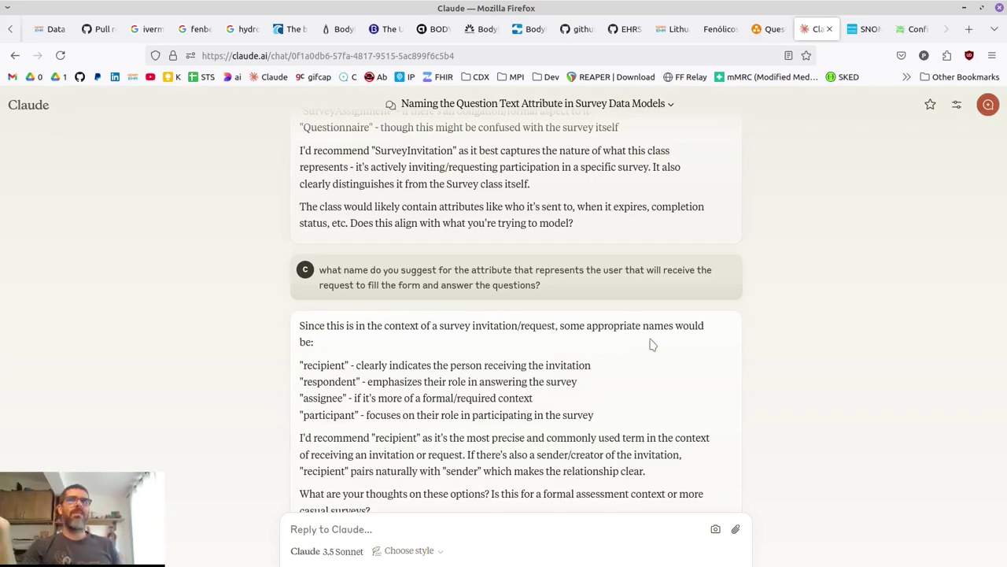
{"action": "scroll", "coordinate": [650, 344], "scroll_direction": "down", "scroll_amount": 2}
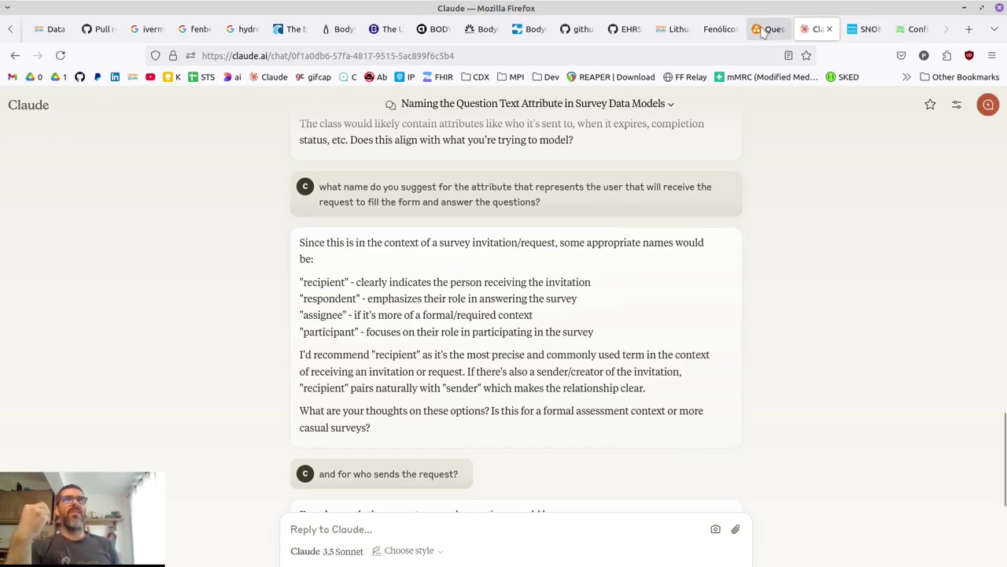
Switch to the draw.io diagram and inspect the recipient and requester labels on the relationships between QuestionnaireRequest and User
{"action": "mouse_move", "coordinate": [762, 32]}
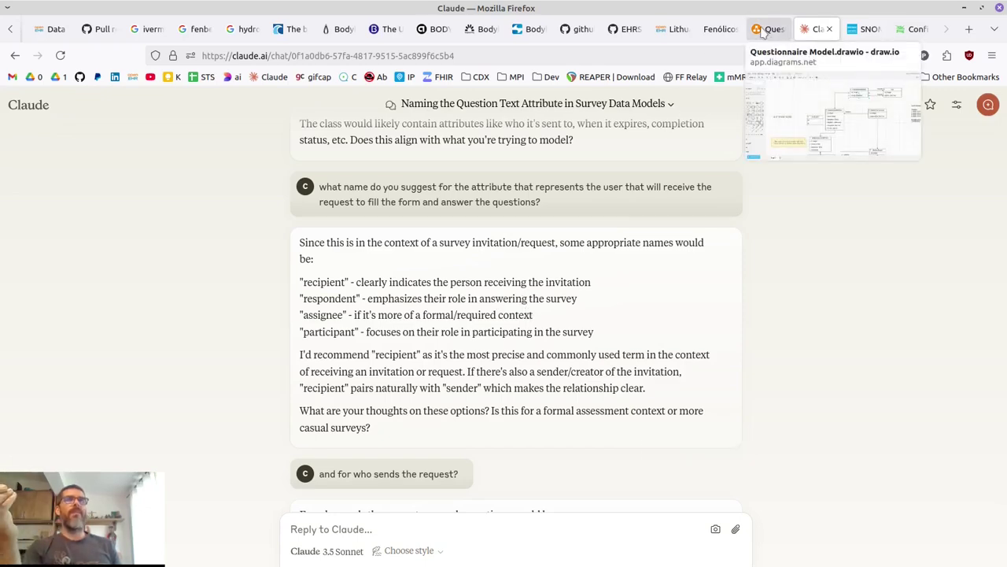
{"action": "left_click", "coordinate": [761, 32]}
{"action": "left_click", "coordinate": [769, 266]}
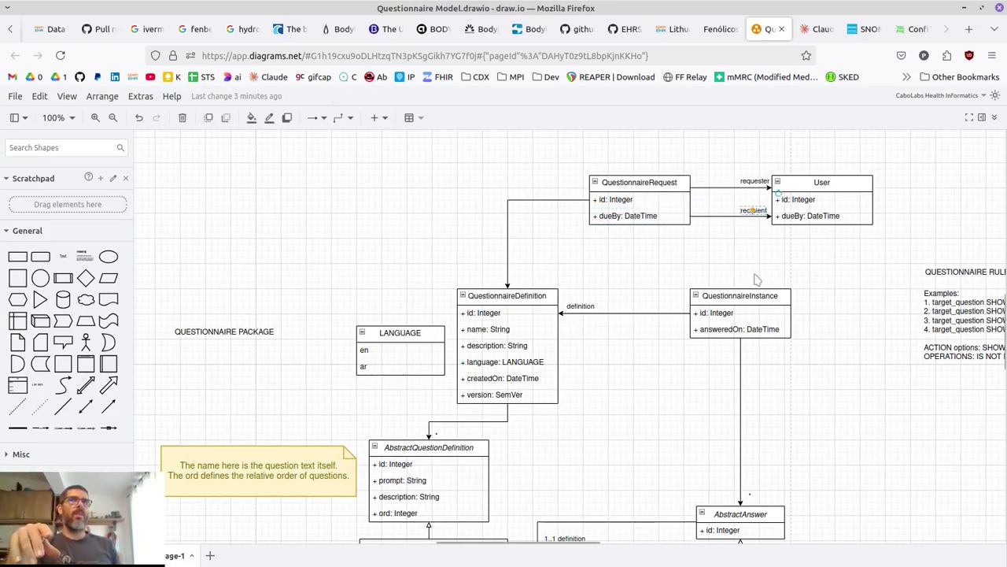
{"action": "left_click", "coordinate": [753, 181]}
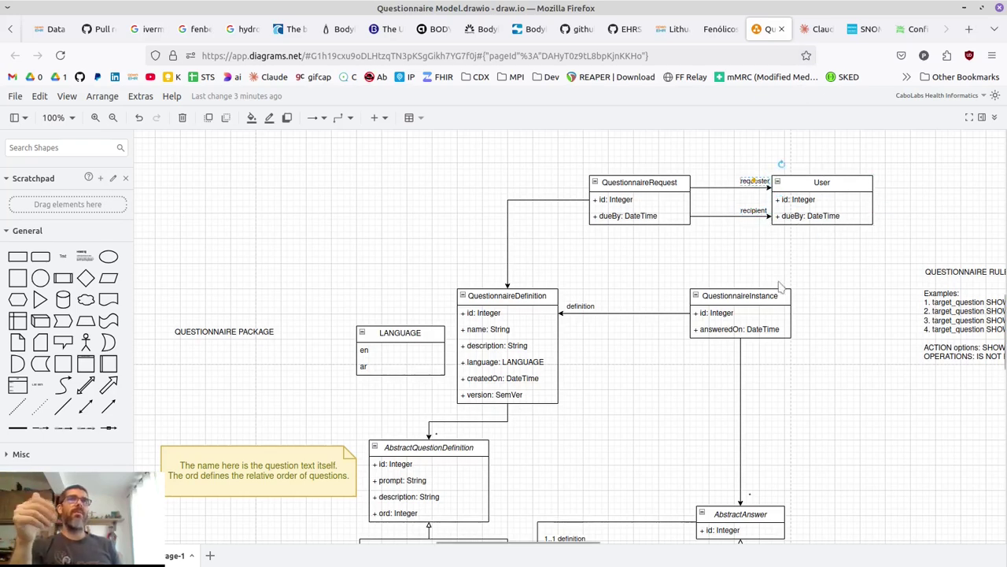
{"action": "left_click", "coordinate": [837, 284]}
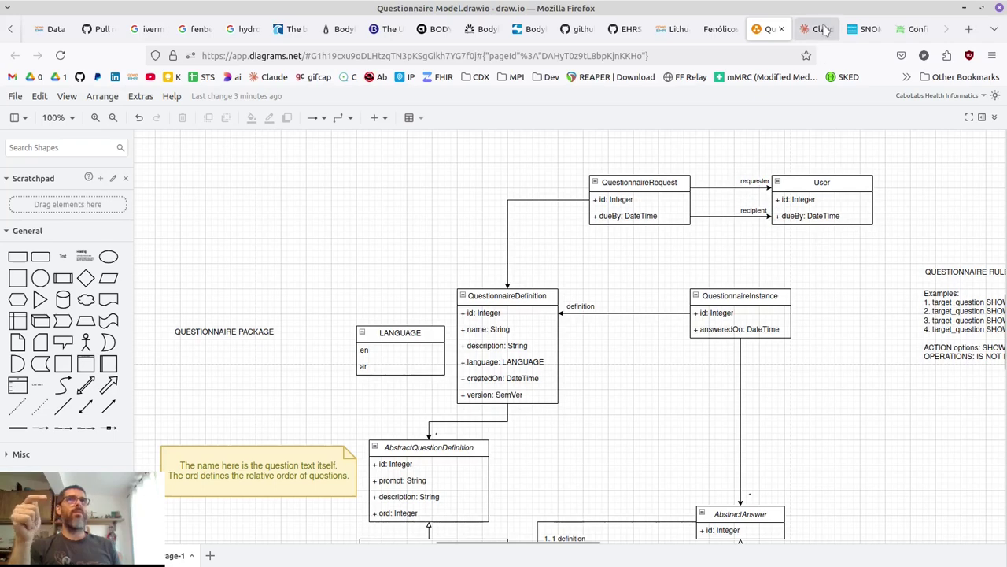
{"action": "left_click", "coordinate": [749, 181]}
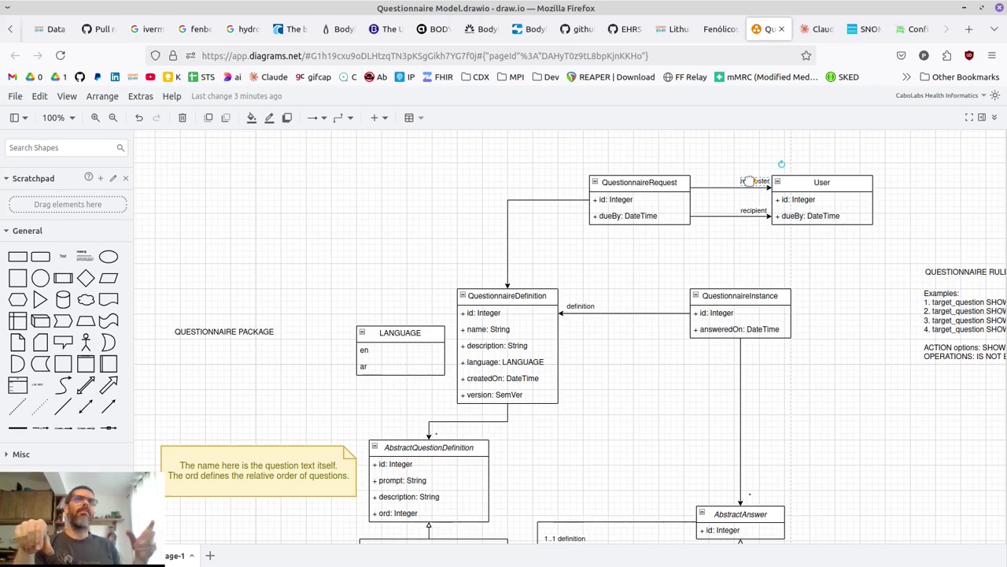
{"action": "left_click", "coordinate": [884, 346]}
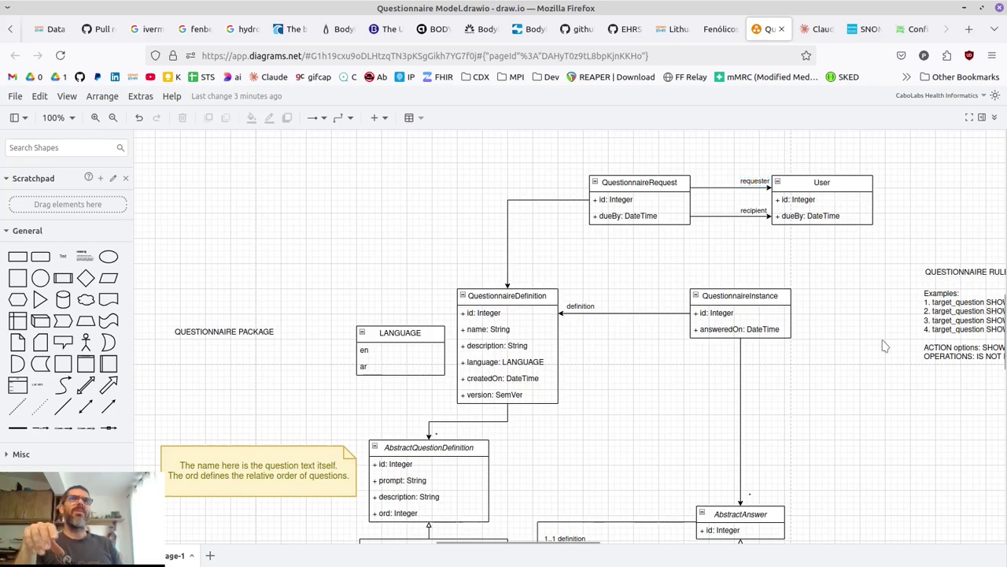
Switch to the Claude chat and read the names suggested for the user receiving the request, highlighting "recipient"
{"action": "mouse_move", "coordinate": [796, 35]}
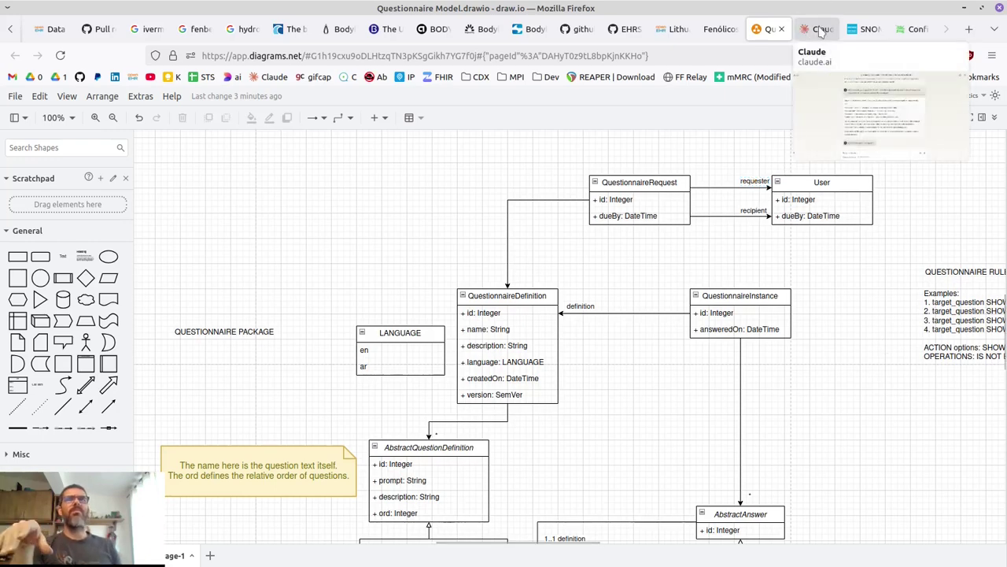
{"action": "left_click", "coordinate": [821, 29]}
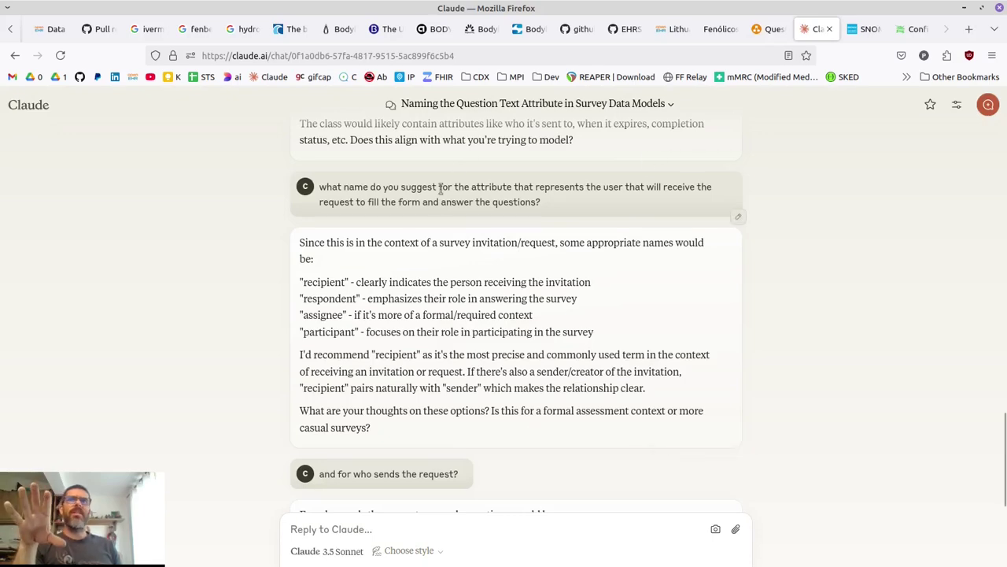
{"action": "left_click_drag", "start_coordinate": [441, 191], "coordinate": [586, 244]}
{"action": "left_click", "coordinate": [334, 282]}
{"action": "left_click_drag", "start_coordinate": [333, 282], "coordinate": [349, 283]}
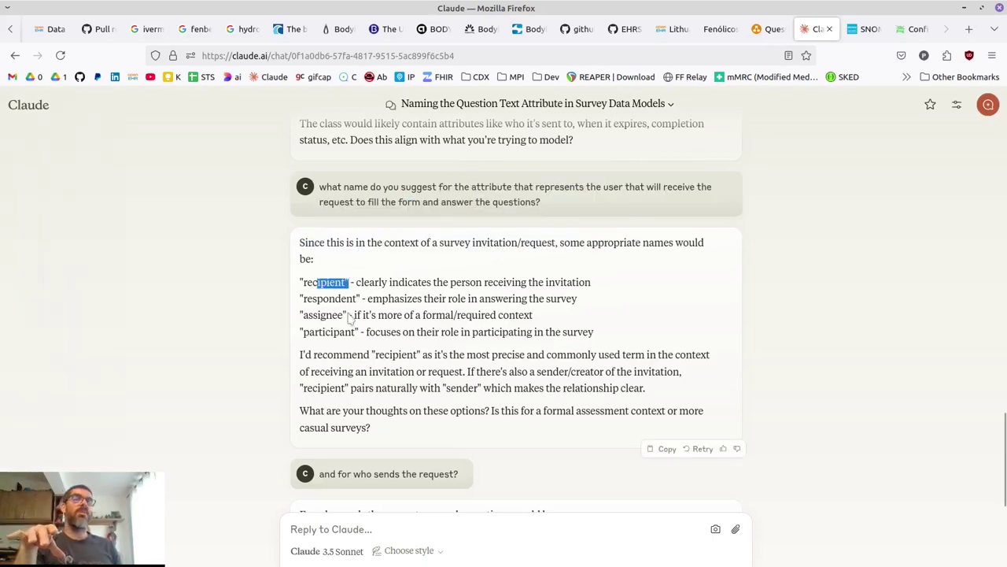
Read the chat's suggested names for who sends the request, highlighting "requester", and return to the draw.io diagram
{"action": "scroll", "coordinate": [518, 374], "scroll_direction": "down", "scroll_amount": 4}
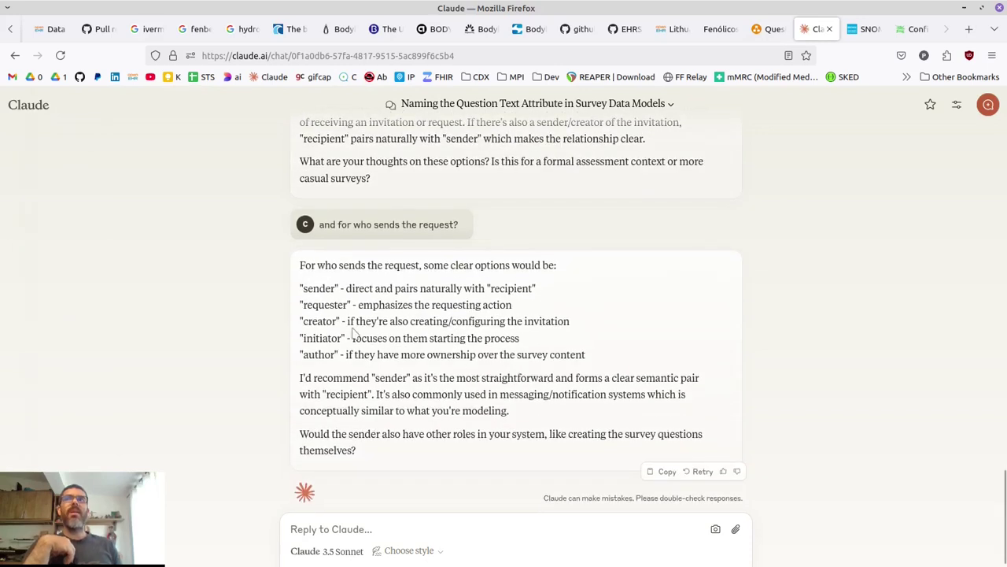
{"action": "left_click_drag", "start_coordinate": [304, 285], "coordinate": [320, 334]}
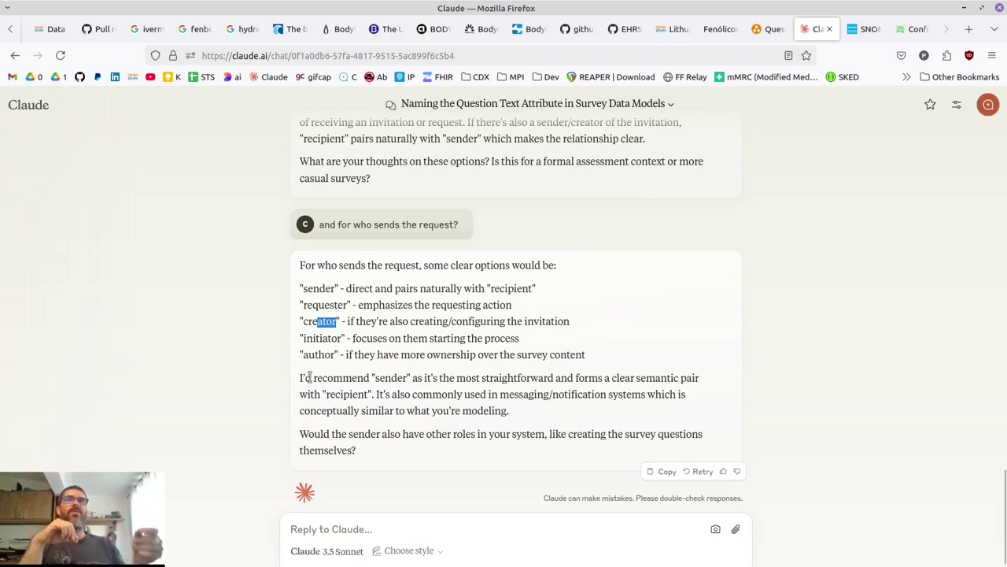
{"action": "double_click", "coordinate": [324, 305]}
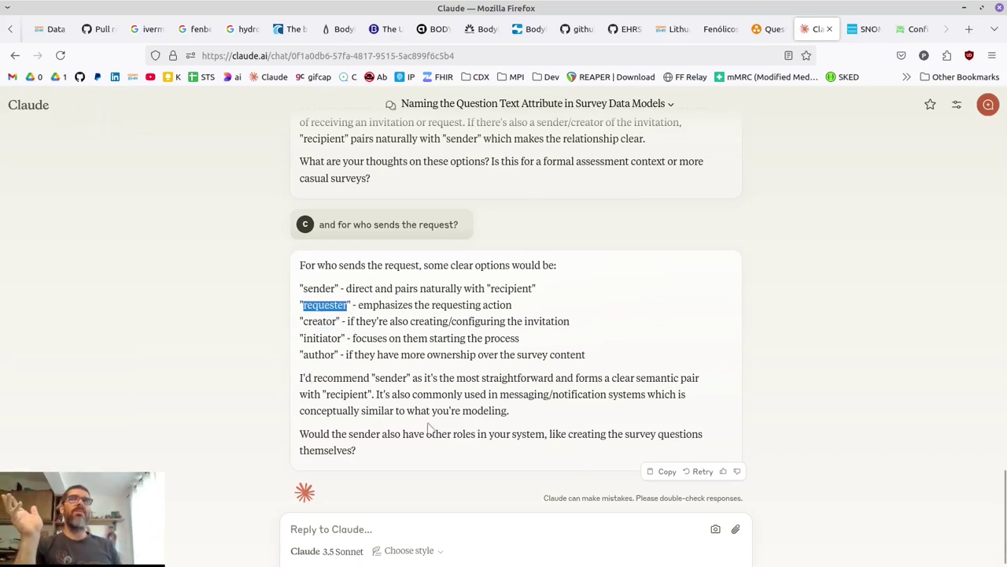
{"action": "scroll", "coordinate": [429, 427], "scroll_direction": "up", "scroll_amount": 2}
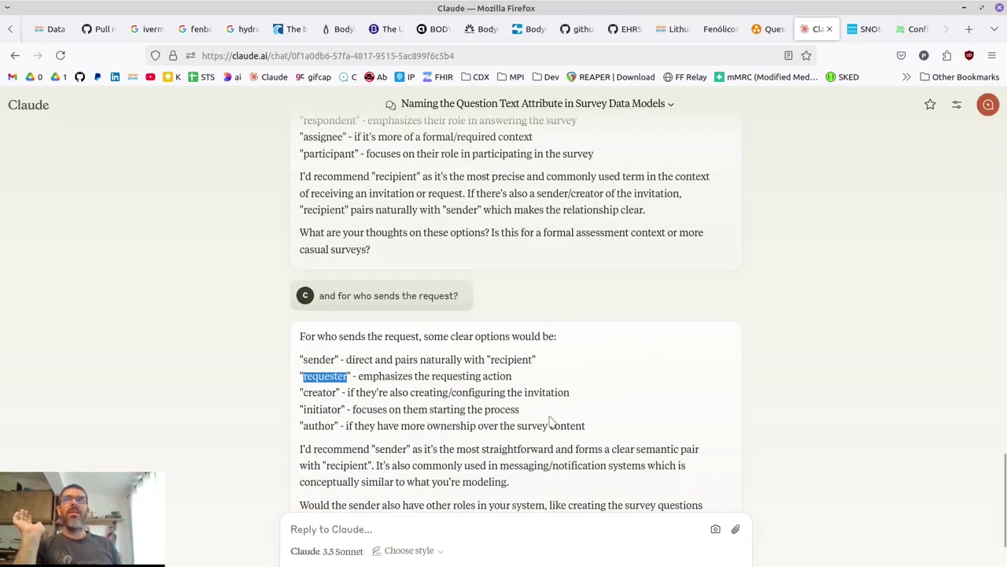
{"action": "left_click", "coordinate": [767, 30]}
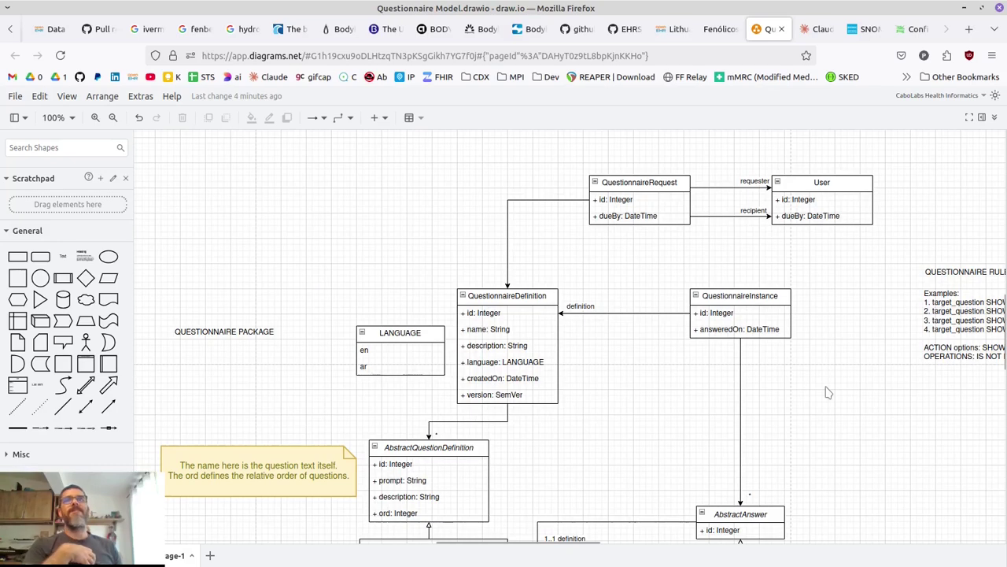
{"action": "scroll", "coordinate": [804, 391], "scroll_direction": "down", "scroll_amount": 1}
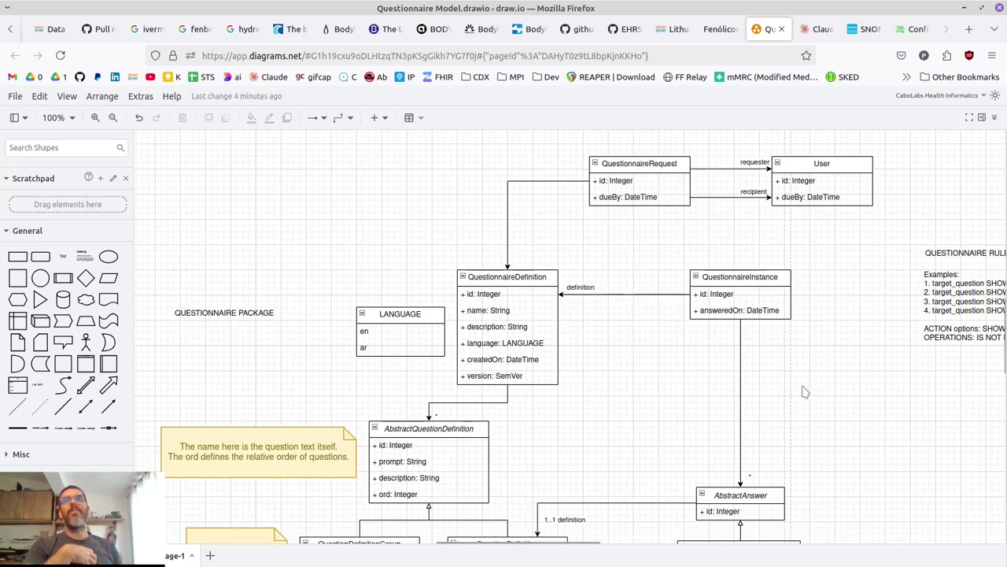